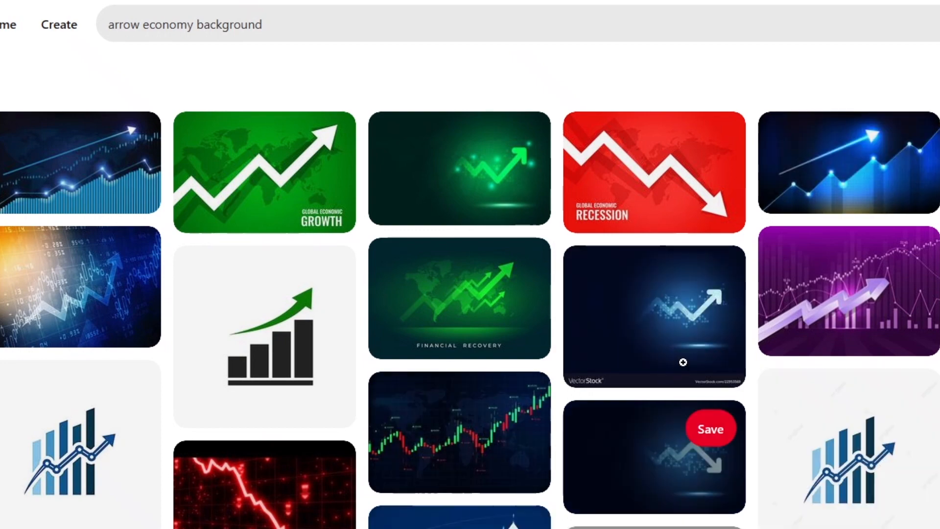
# Open the glowing forex candlestick chart with a world map from the "arrow economy background" image results
pyautogui.scroll(-7, 674, 351)
pyautogui.scroll(1, 674, 351)
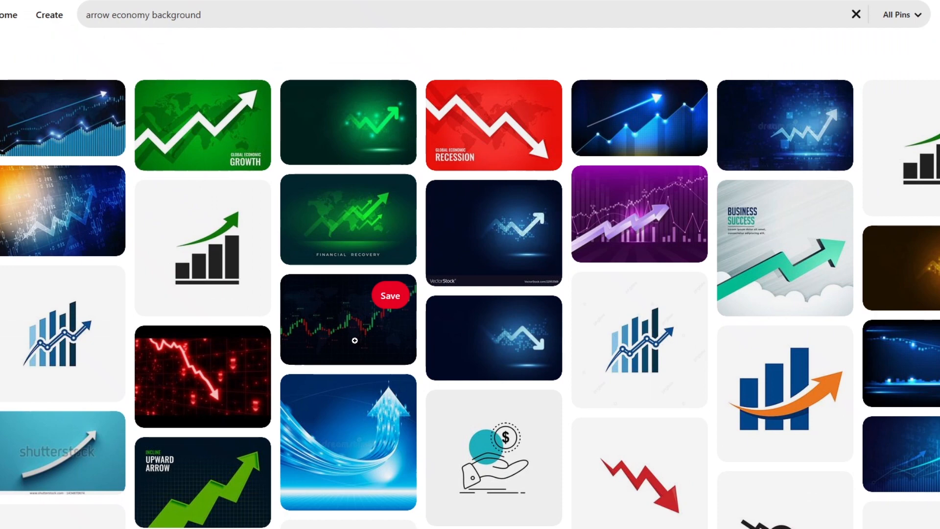
pyautogui.click(480, 164)
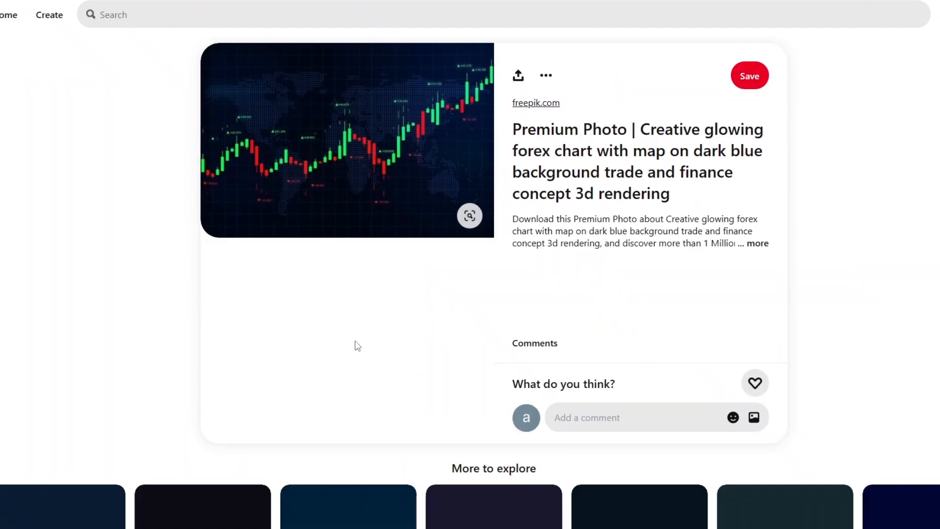
# Find the candlestick chart with blurred price columns among the related pins and download its image
pyautogui.scroll(-5, 480, 124)
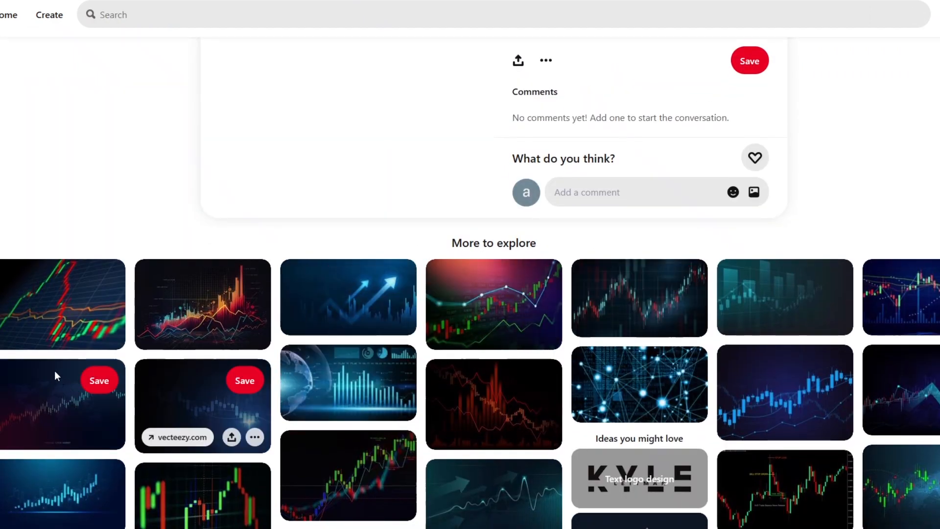
pyautogui.scroll(-2, 493, 404)
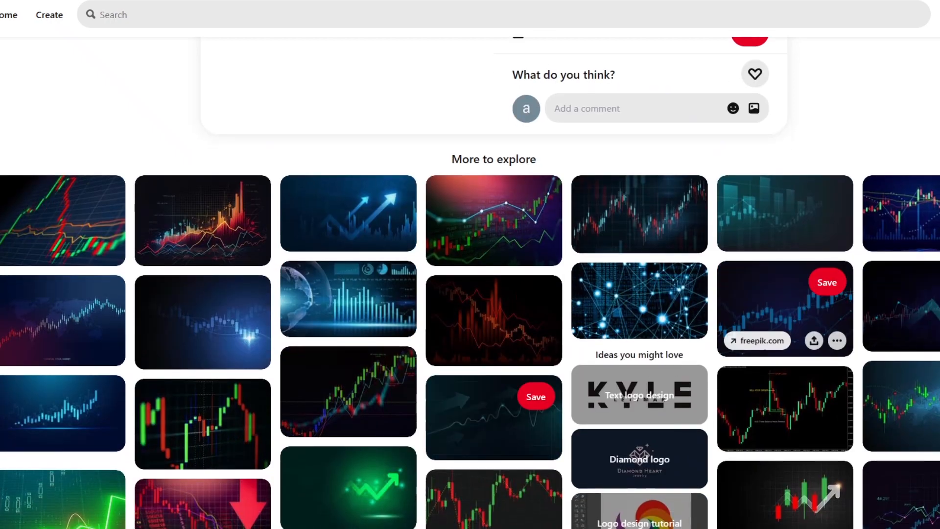
pyautogui.scroll(-5, 725, 209)
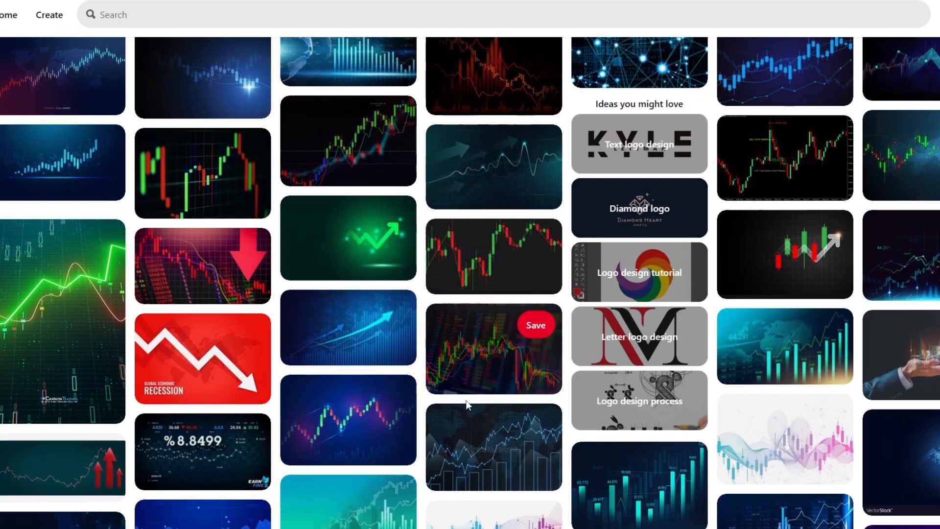
pyautogui.click(488, 361)
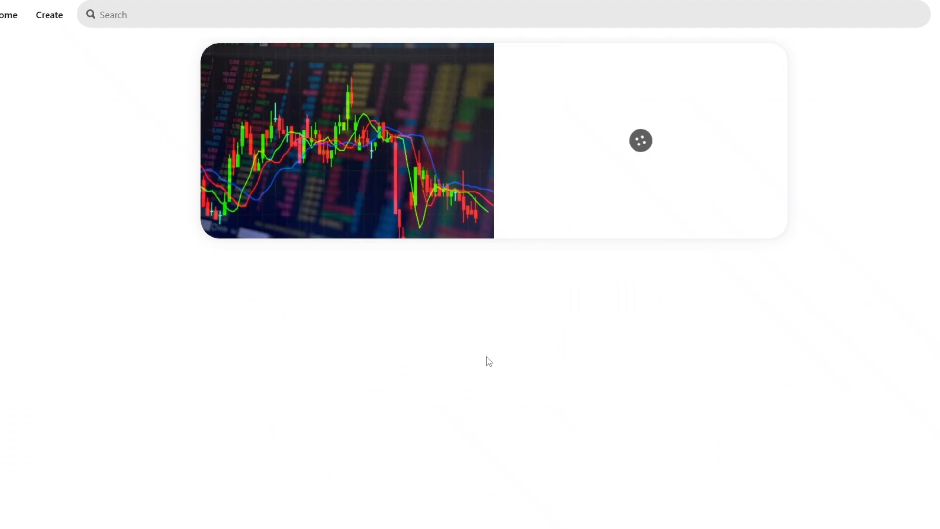
pyautogui.click(545, 76)
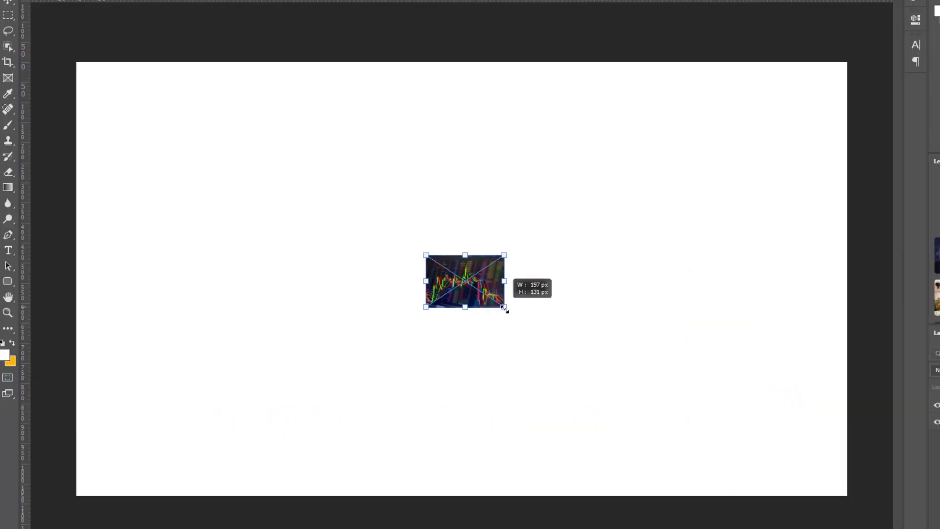
# Switch to Photoshop, place the downloaded chart image in the thumbnail document and scale it to cover the whole canvas
pyautogui.moveTo(504, 309); pyautogui.dragTo(790, 499)
pyautogui.moveTo(608, 255); pyautogui.dragTo(651, 59)
pyautogui.moveTo(642, 250); pyautogui.dragTo(437, 251)
pyautogui.moveTo(729, 278); pyautogui.dragTo(873, 280)
pyautogui.moveTo(610, 302)
pyautogui.mouseDown()
pyautogui.moveTo(622, 302)
pyautogui.moveTo(604, 301)
pyautogui.mouseUp()
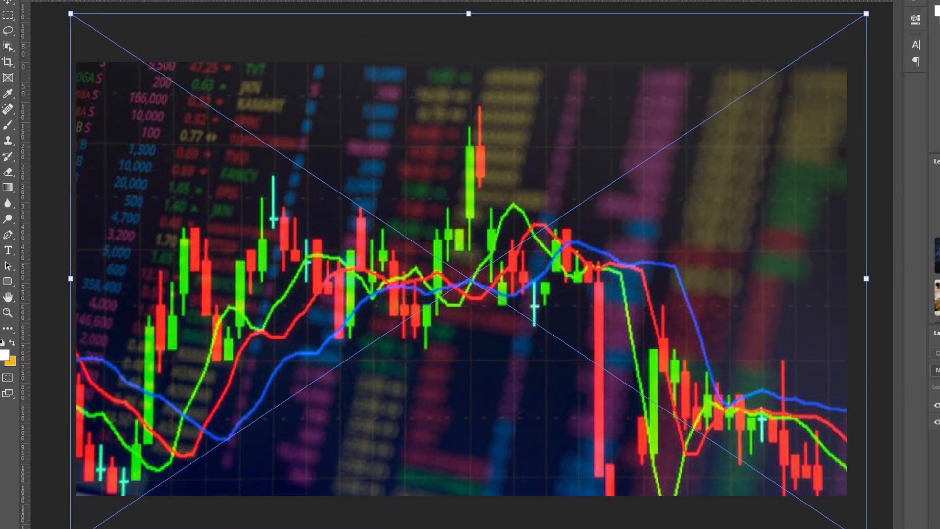
pyautogui.press('Return')
# Merge the placed chart layer with the Background layer
pyautogui.click(877, 419)
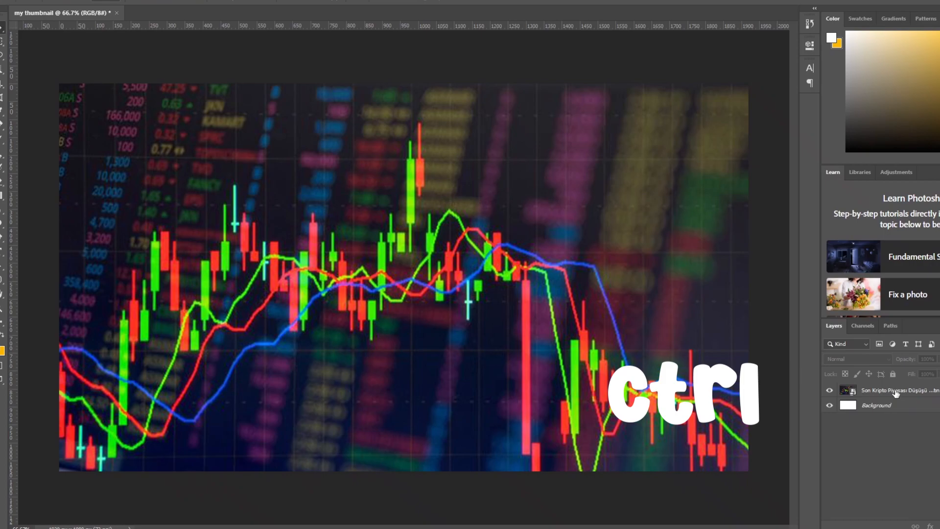
pyautogui.keyDown('ctrl'); pyautogui.click(896, 392); pyautogui.keyUp('ctrl')
pyautogui.keyDown('ctrl'); pyautogui.click(899, 405); pyautogui.keyUp('ctrl')
pyautogui.rightClick(898, 406)
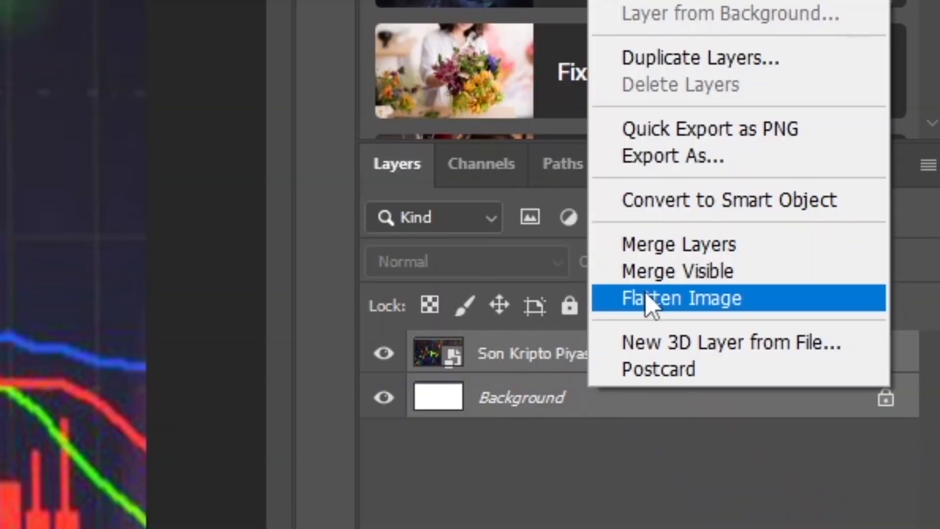
pyautogui.click(688, 252)
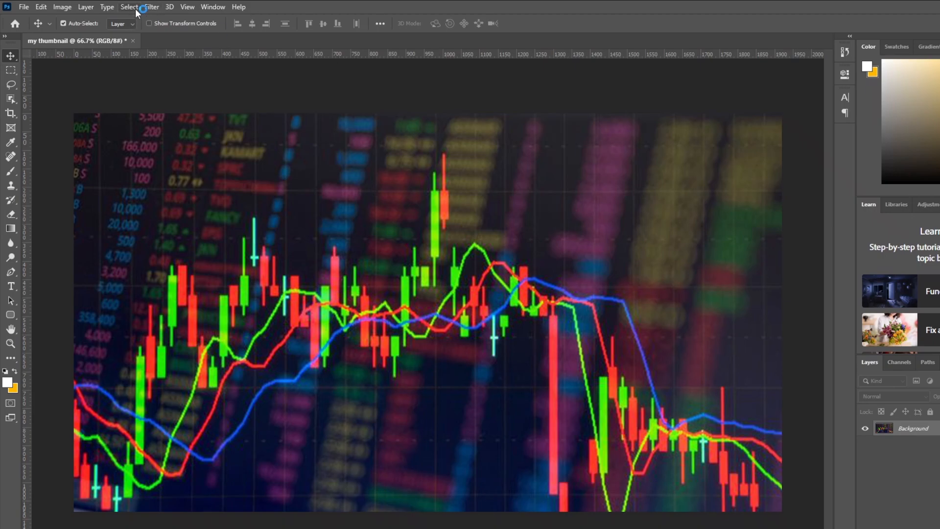
# Apply a Gaussian Blur with a radius of 5.0 pixels to the chart background
pyautogui.click(149, 7)
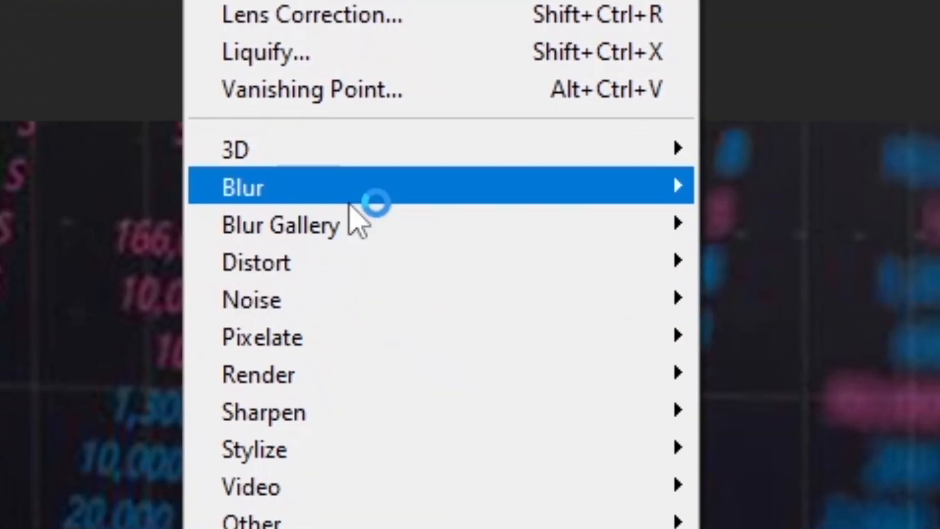
pyautogui.moveTo(563, 195)
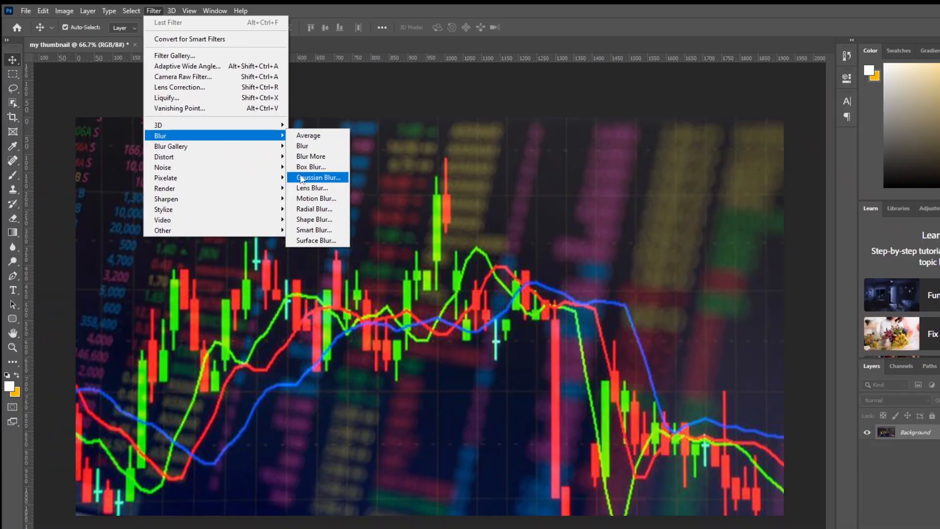
pyautogui.click(301, 179)
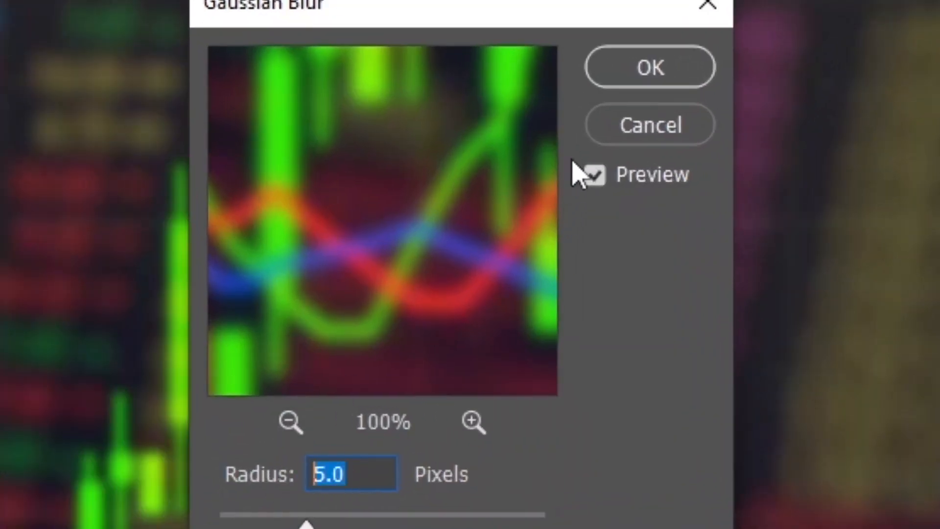
pyautogui.click(627, 65)
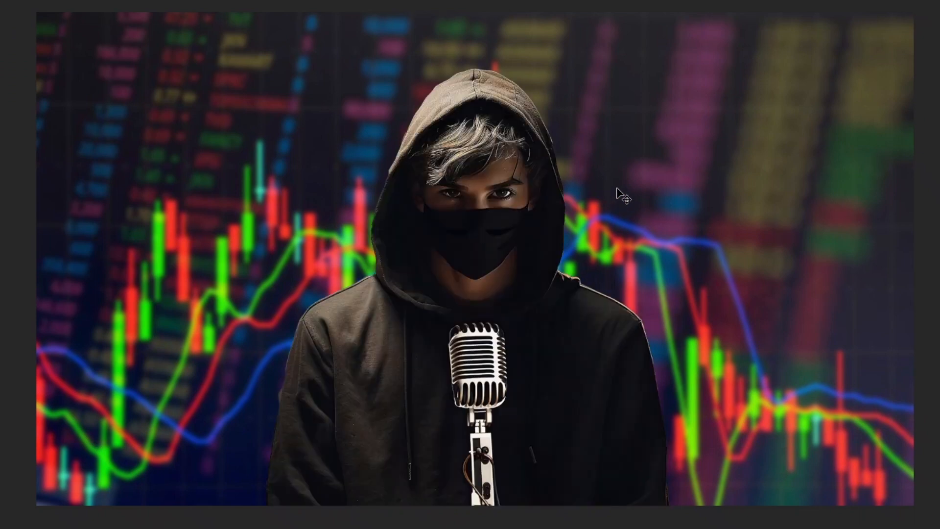
# Move the hooded avatar to the left side of the thumbnail and put its layer into a new group
pyautogui.moveTo(513, 376); pyautogui.dragTo(192, 402)
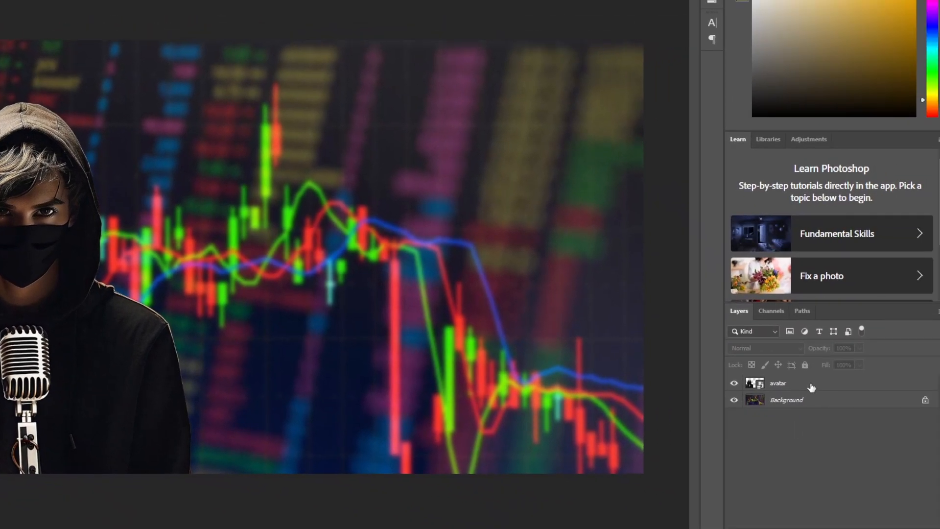
pyautogui.click(811, 384)
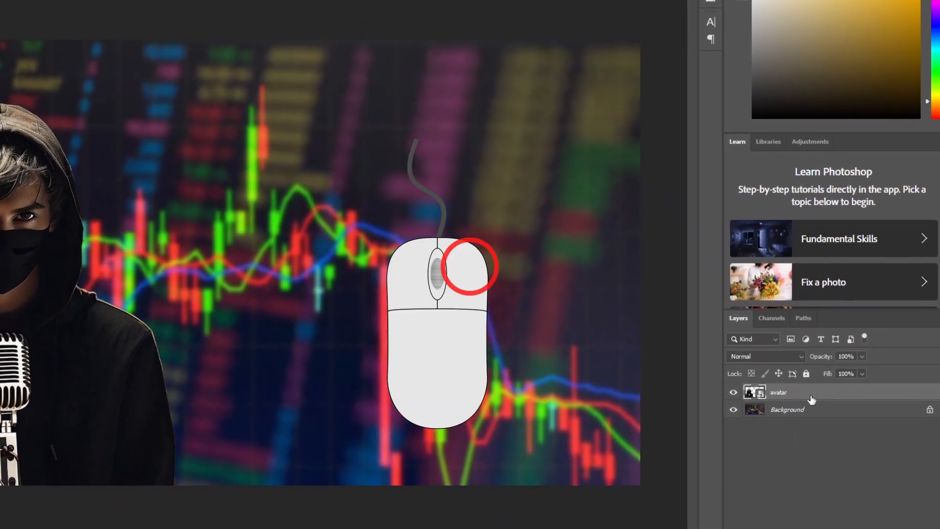
pyautogui.rightClick(812, 391)
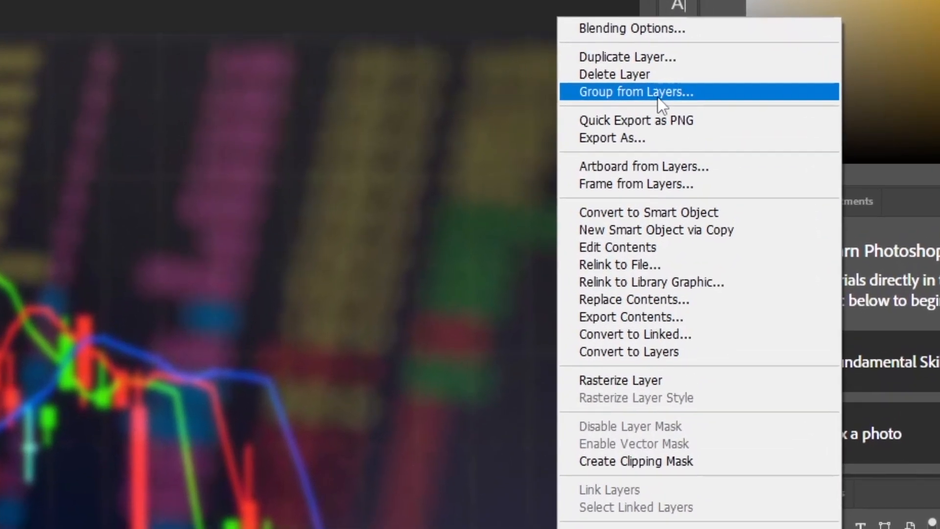
pyautogui.click(657, 97)
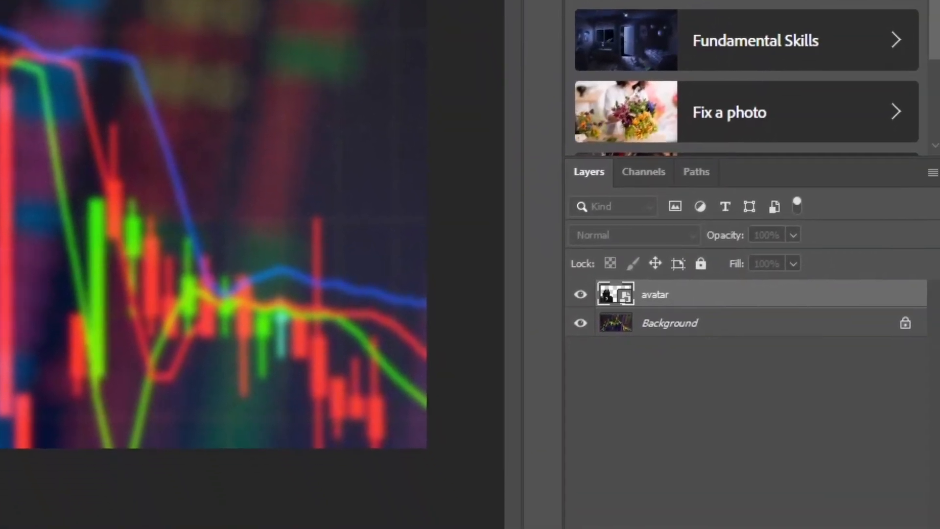
pyautogui.press('Return')
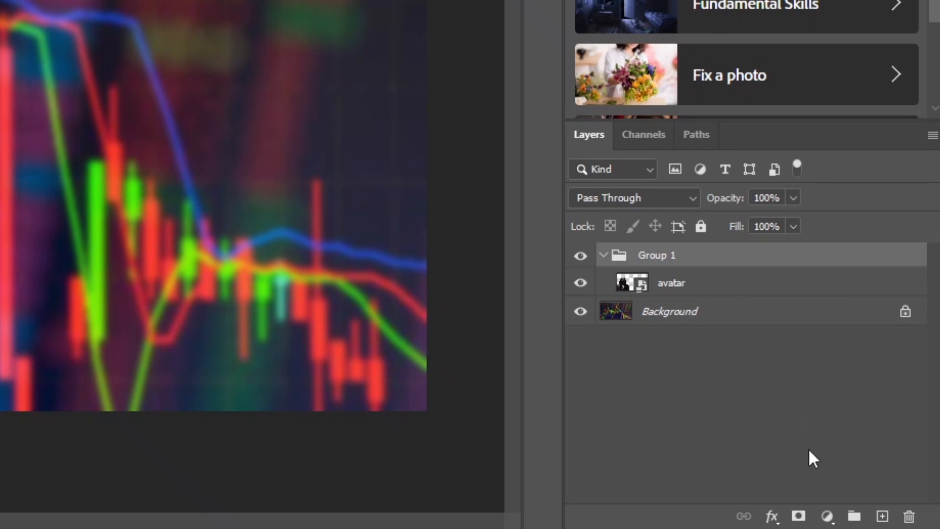
# Add a Brightness/Contrast adjustment above the avatar layer inside the group and raise the brightness
pyautogui.click(826, 518)
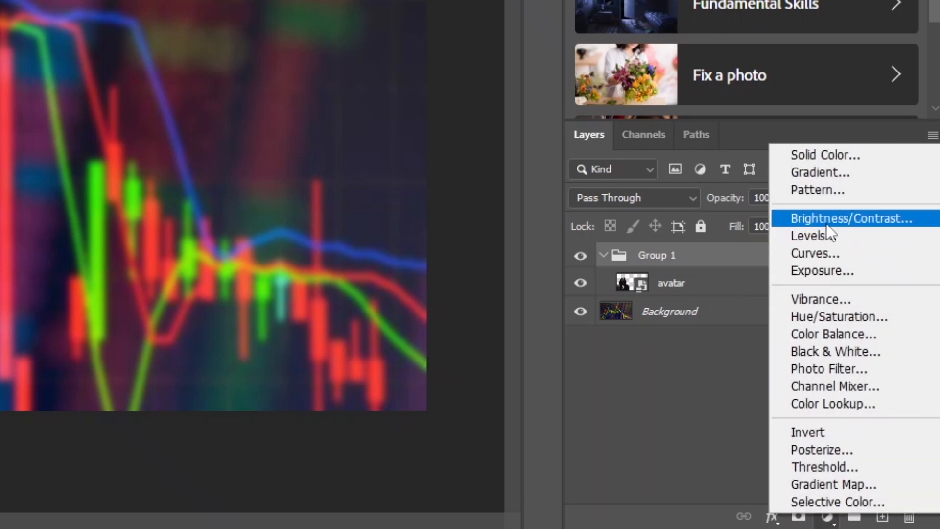
pyautogui.click(868, 221)
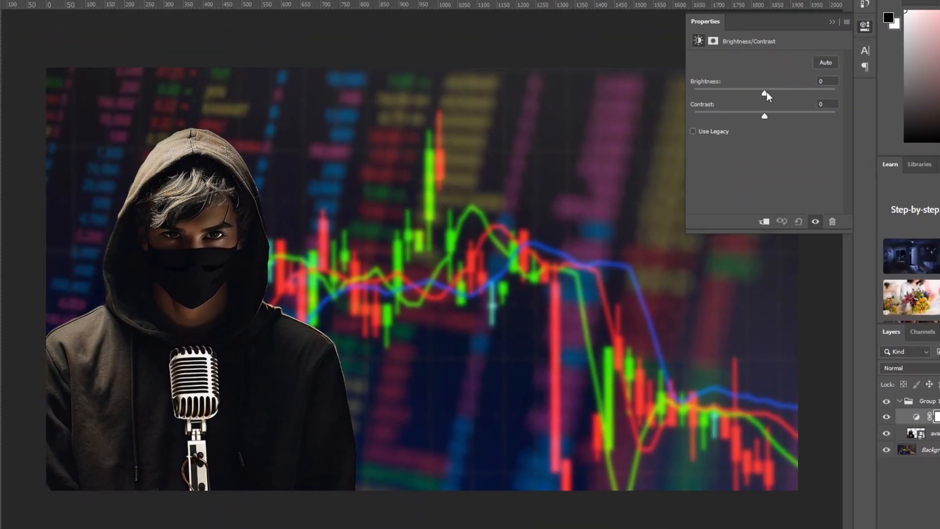
pyautogui.moveTo(766, 92); pyautogui.dragTo(740, 126)
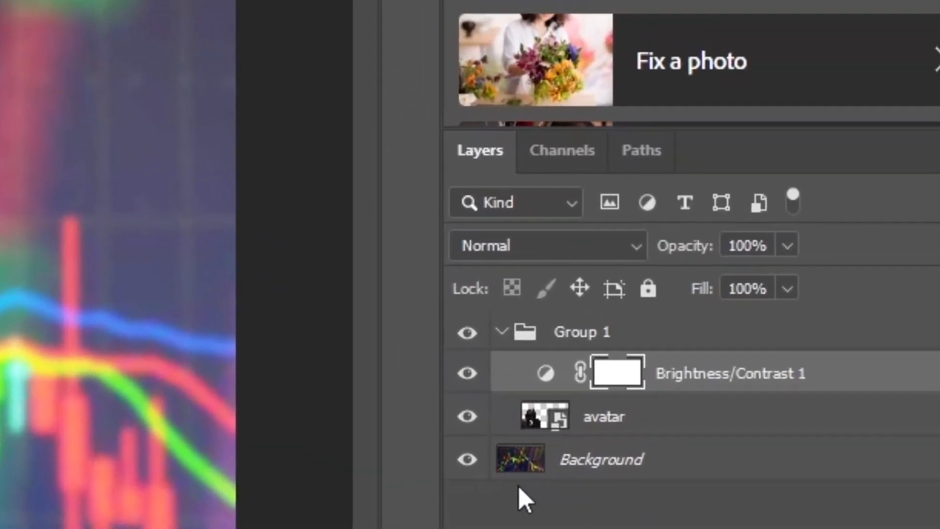
# Clip the Brightness/Contrast 1 adjustment to the avatar layer
pyautogui.click(545, 489)
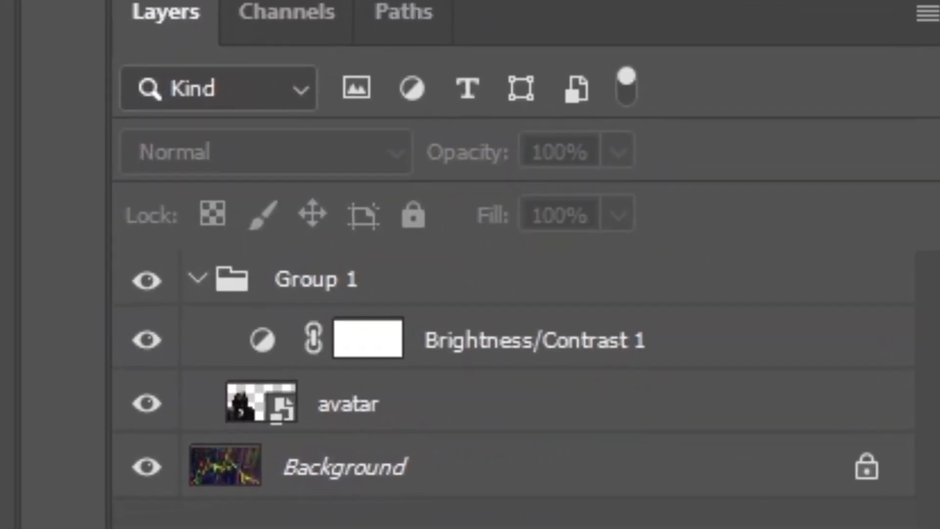
pyautogui.click(694, 305)
pyautogui.click(637, 350)
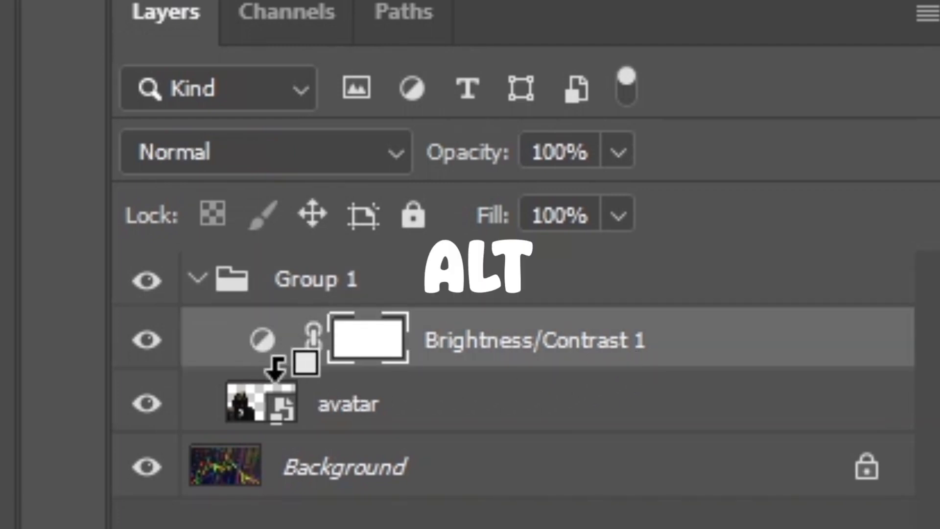
pyautogui.keyDown('alt'); pyautogui.click(277, 367); pyautogui.keyUp('alt')
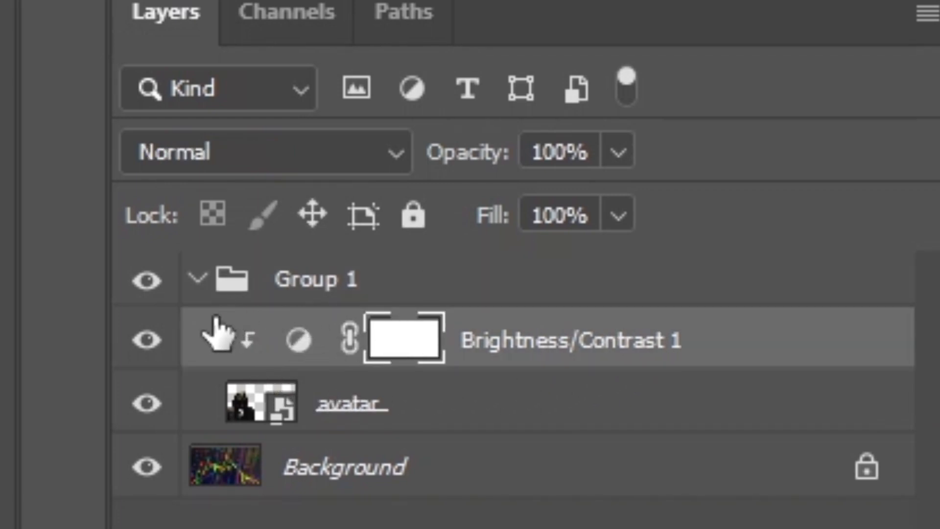
pyautogui.click(196, 279)
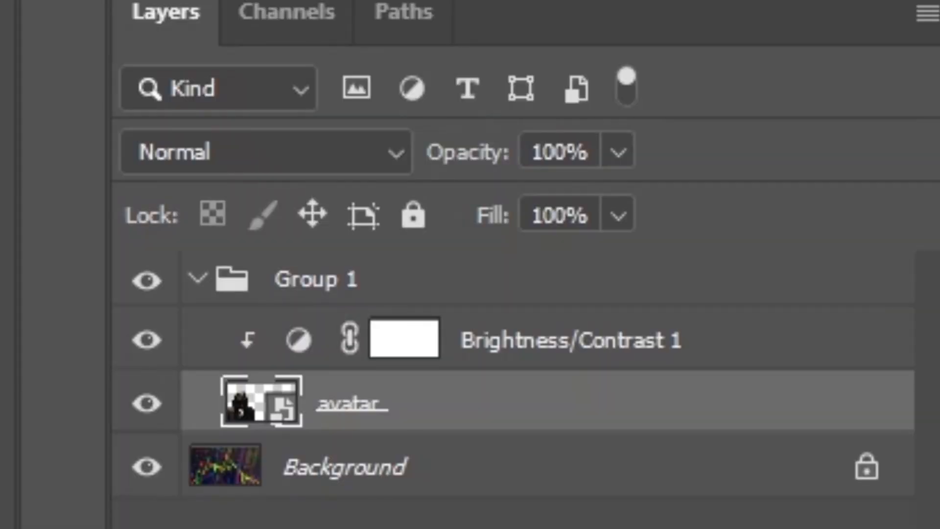
# Switch to the browser and search Google for Photoshop logo PNG images
pyautogui.click(381, 520)
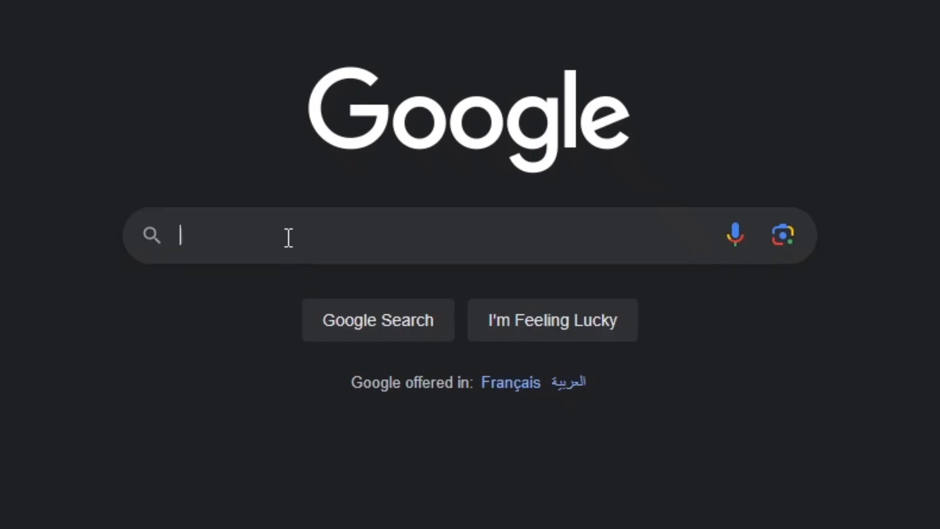
pyautogui.write('pho')
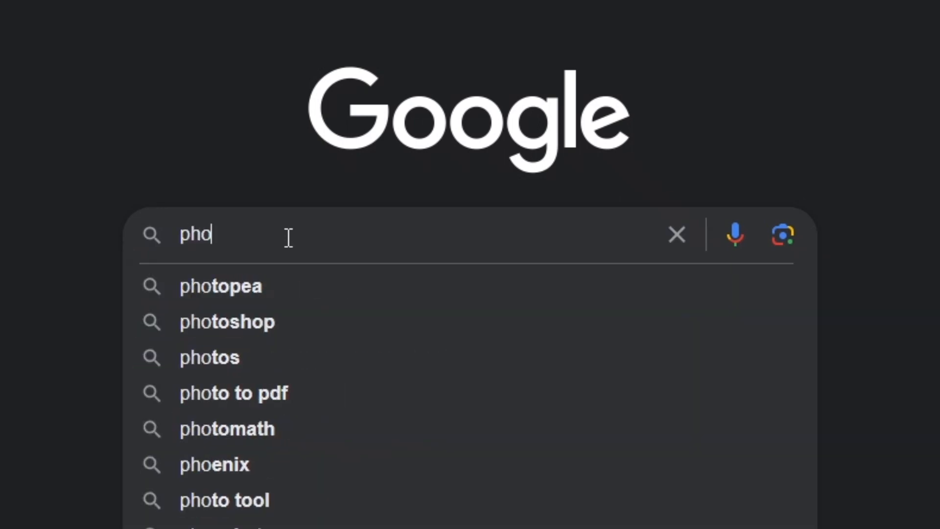
pyautogui.write('tosh')
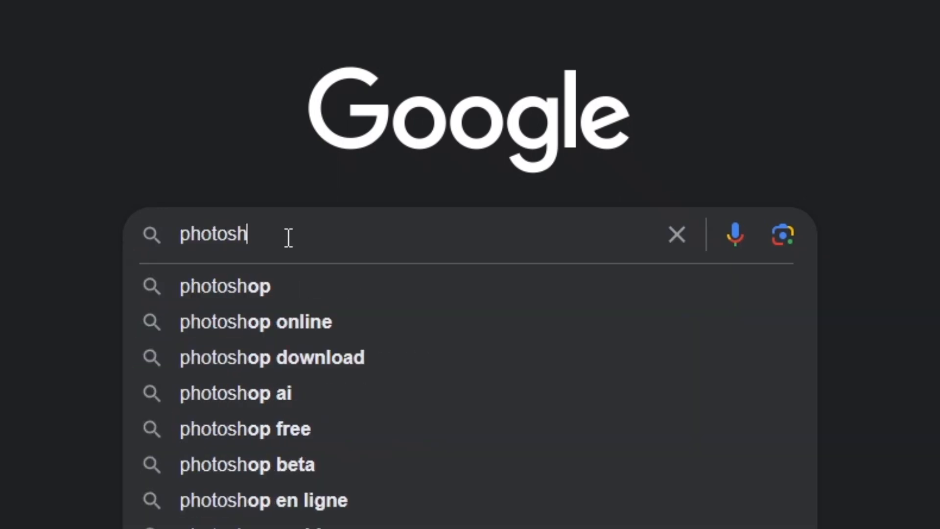
pyautogui.write('op logo ')
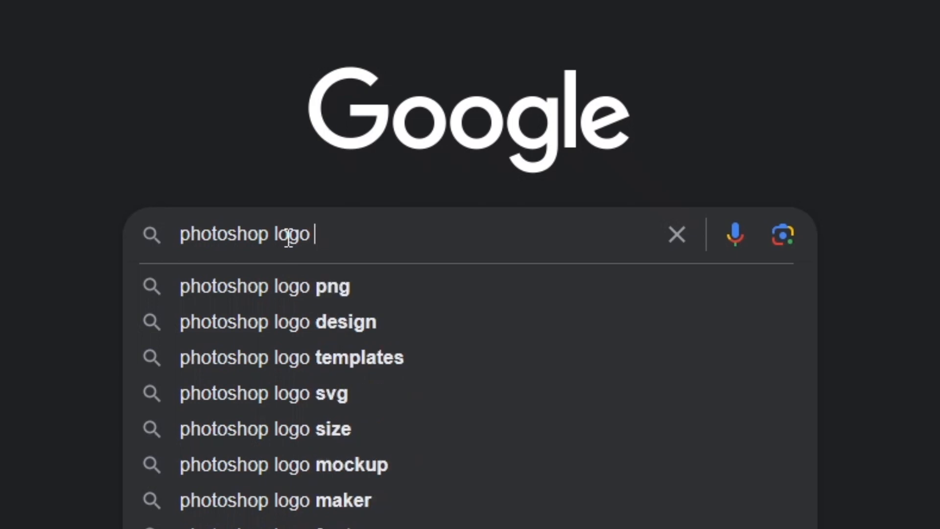
pyautogui.write('p')
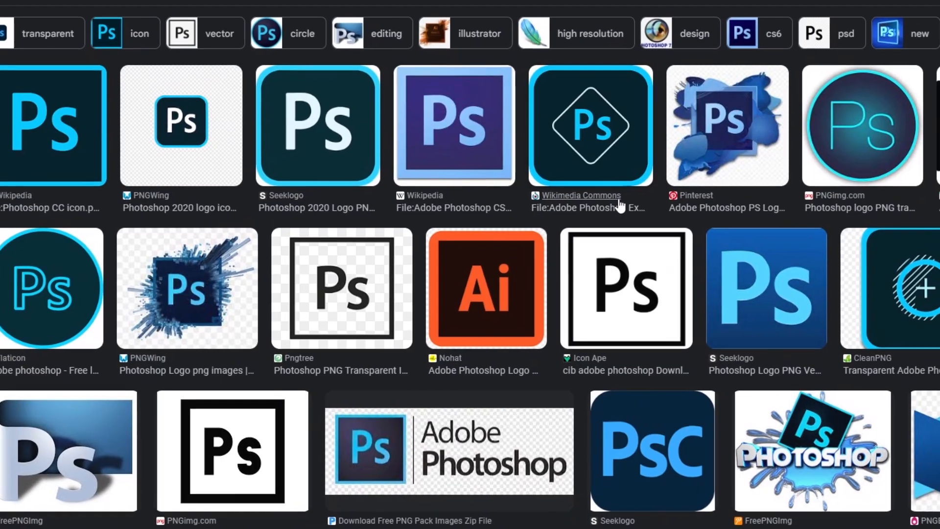
# Open the rounded dark-blue Ps logo from Quality Training in the image results and save the image
pyautogui.scroll(-5, 314, 193)
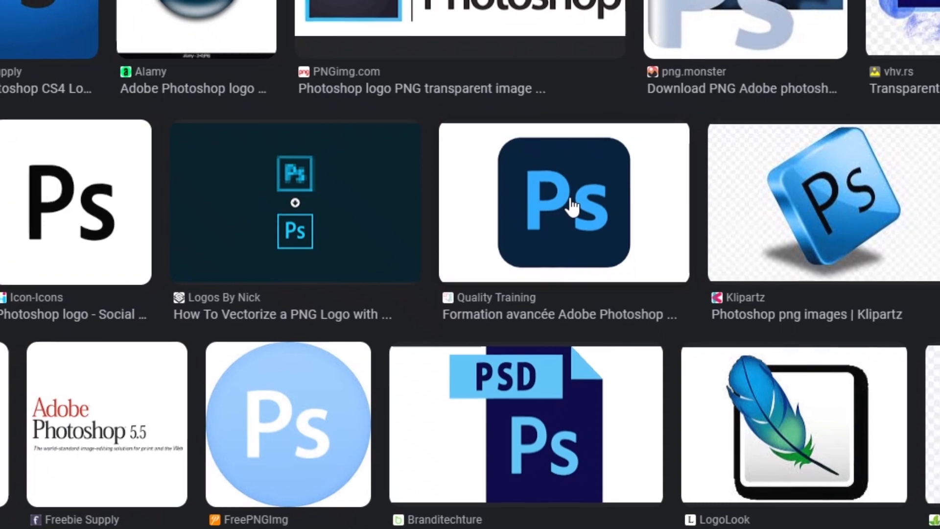
pyautogui.click(573, 206)
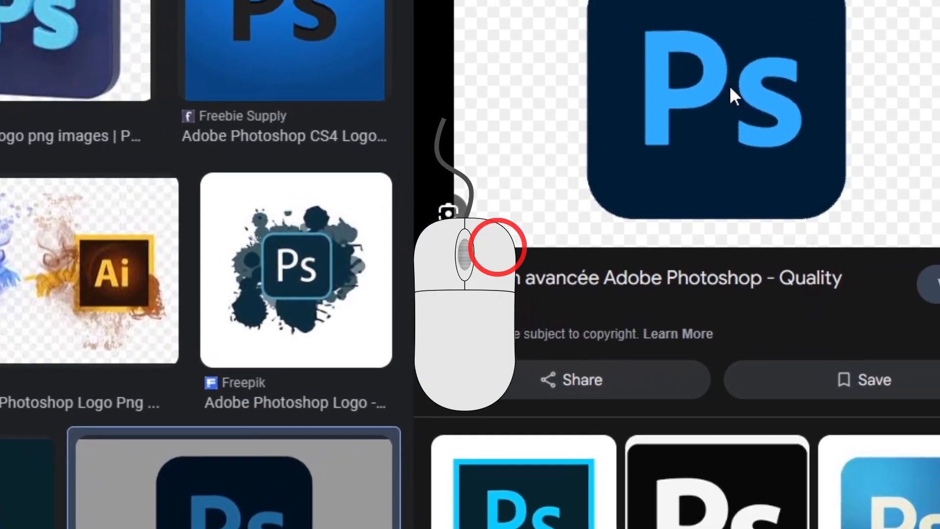
pyautogui.rightClick(729, 85)
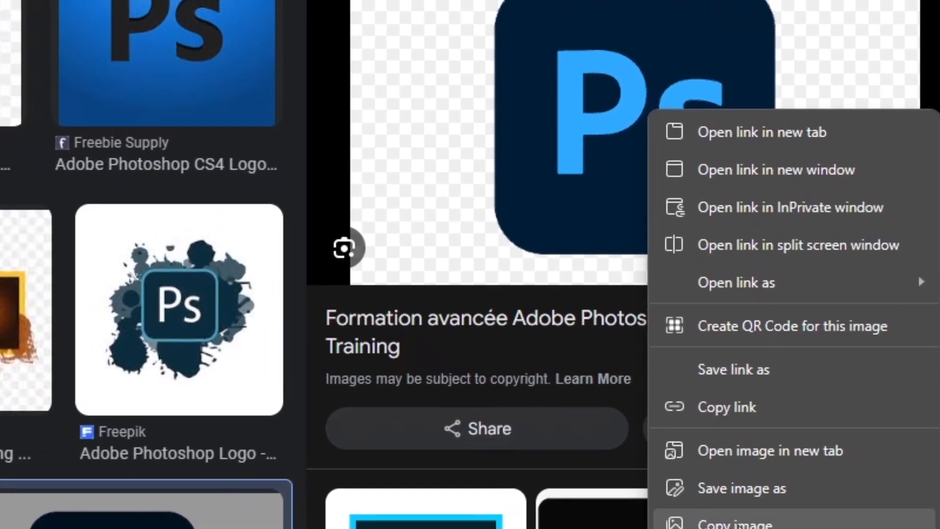
pyautogui.click(738, 488)
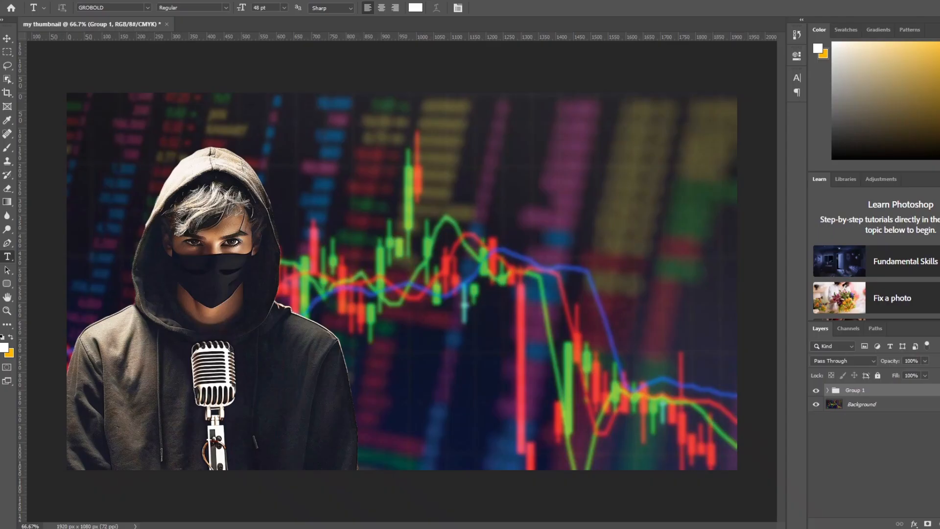
# Switch to Photoshop, place the Ps logo image in the thumbnail, rotate it about 19.5° and position it beside the avatar's shoulder
pyautogui.moveTo(394, 310); pyautogui.dragTo(416, 274)
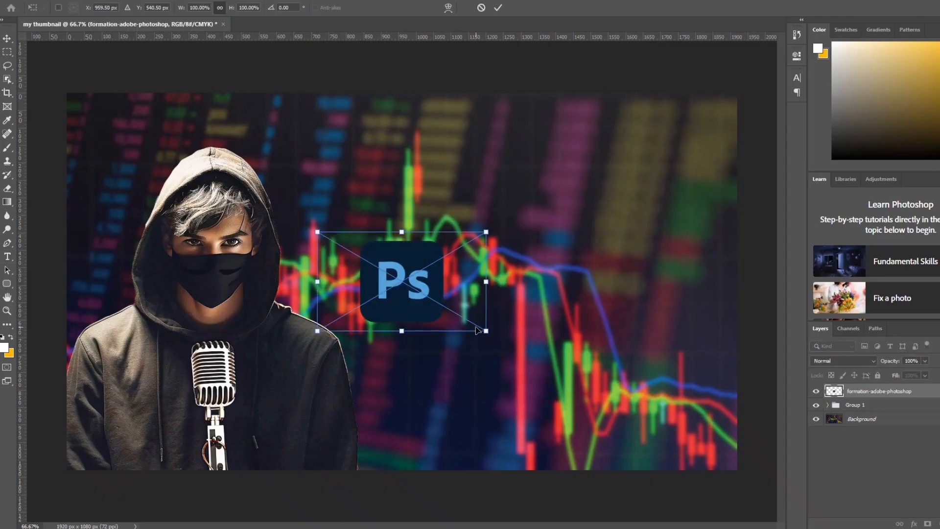
pyautogui.moveTo(499, 338); pyautogui.dragTo(445, 326)
pyautogui.moveTo(411, 277); pyautogui.dragTo(335, 277)
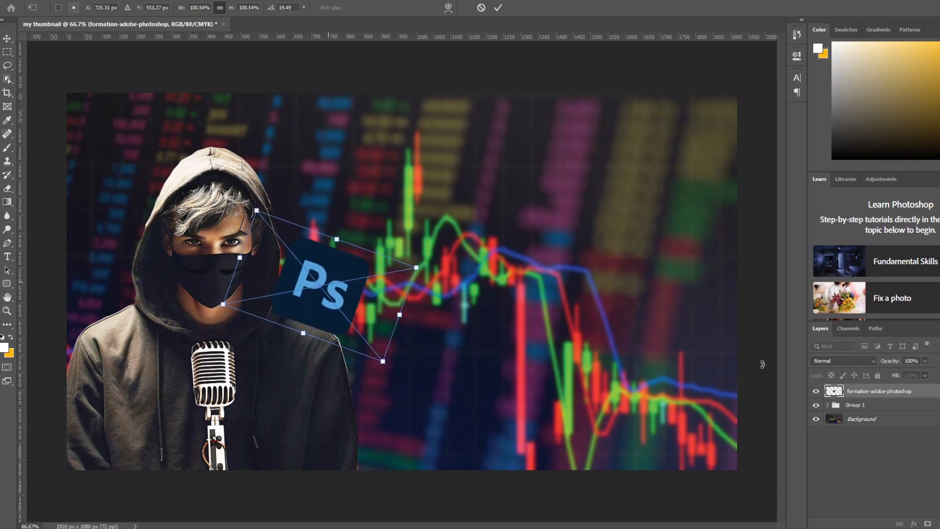
# Move the Ps logo layer into Group 1 beneath the avatar layer and nudge the logo closer behind the avatar's shoulder
pyautogui.click(828, 405)
pyautogui.moveTo(913, 392); pyautogui.dragTo(856, 434)
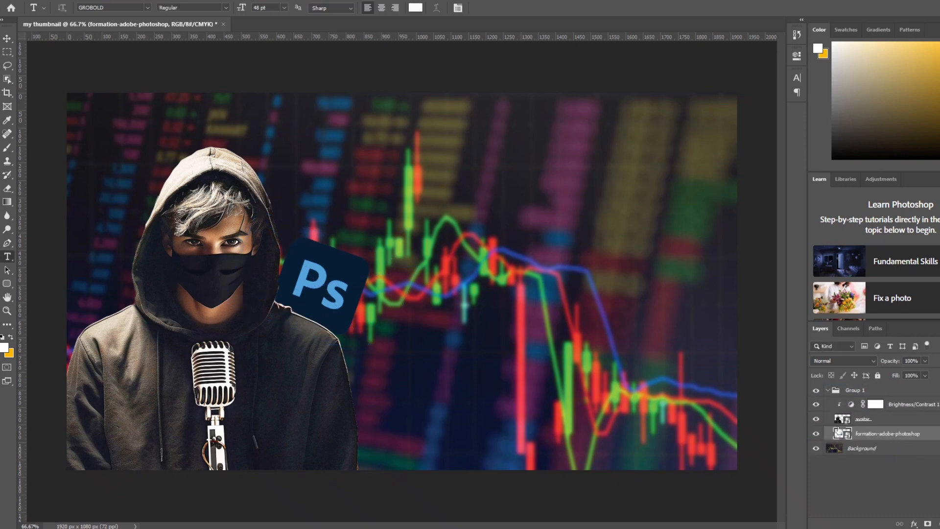
pyautogui.click(6, 42)
pyautogui.moveTo(316, 275); pyautogui.dragTo(312, 280)
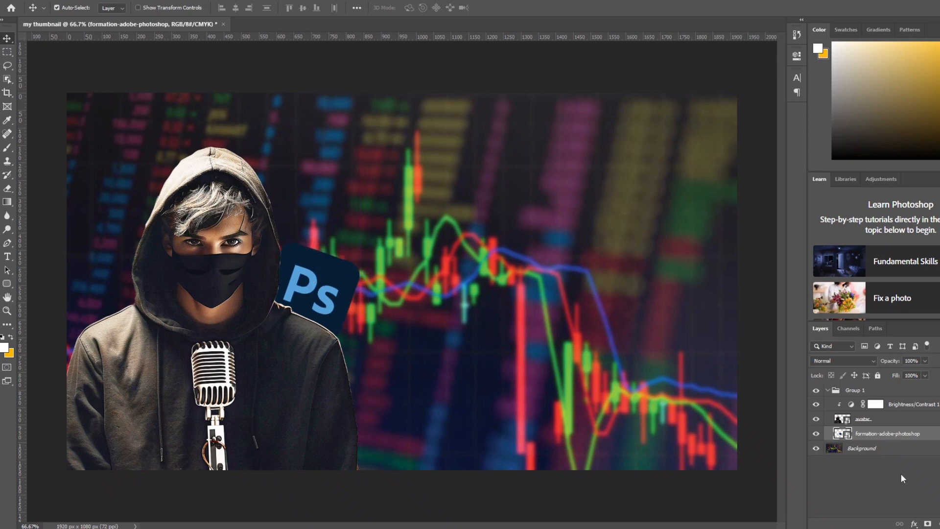
# Merge the Brightness/Contrast 1 adjustment and the avatar layer into one layer
pyautogui.click(919, 422)
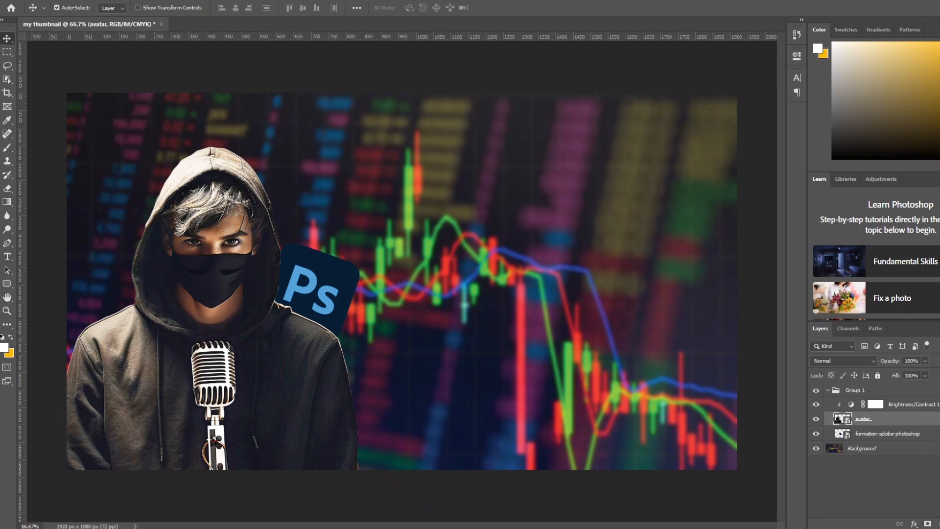
pyautogui.click(906, 390)
pyautogui.click(926, 405)
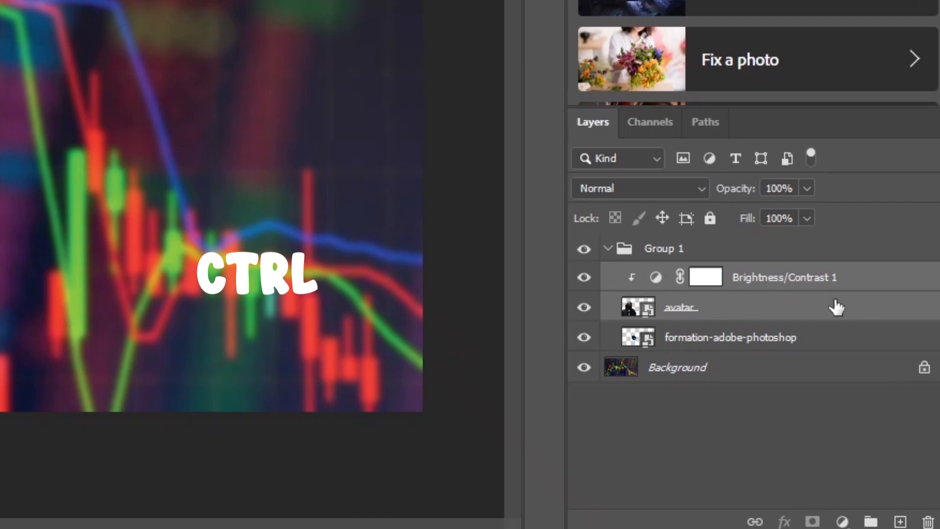
pyautogui.rightClick(836, 308)
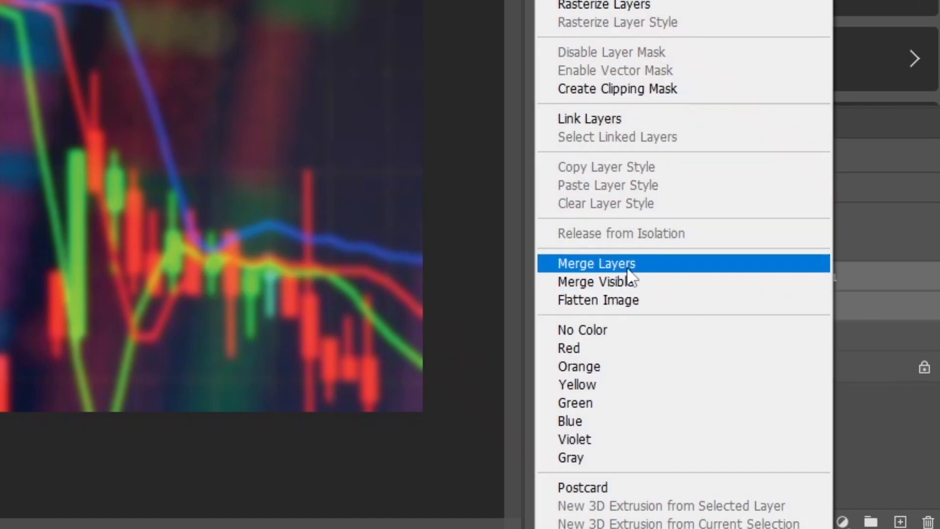
pyautogui.click(612, 266)
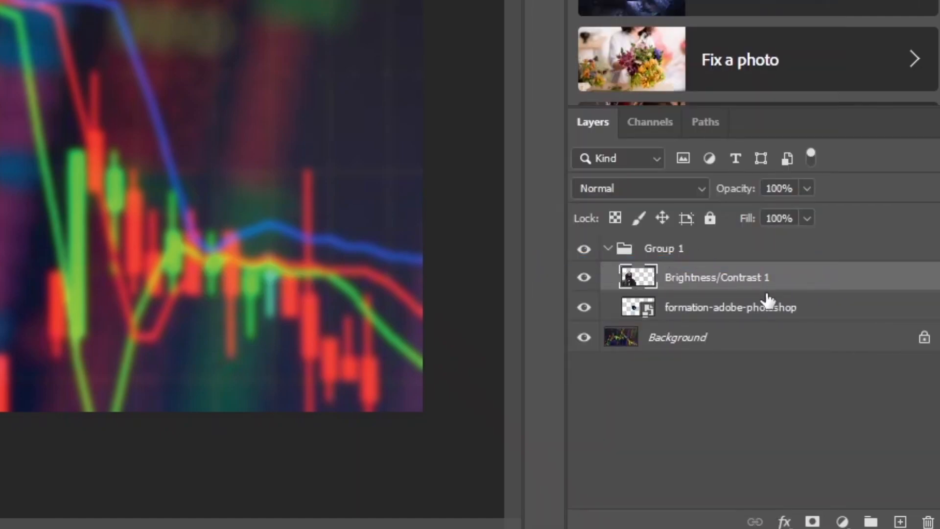
# Merge the Ps logo layer with the brightened avatar layer and rename the merged layer as avatar
pyautogui.keyDown('ctrl'); pyautogui.click(847, 307); pyautogui.keyUp('ctrl')
pyautogui.rightClick(838, 309)
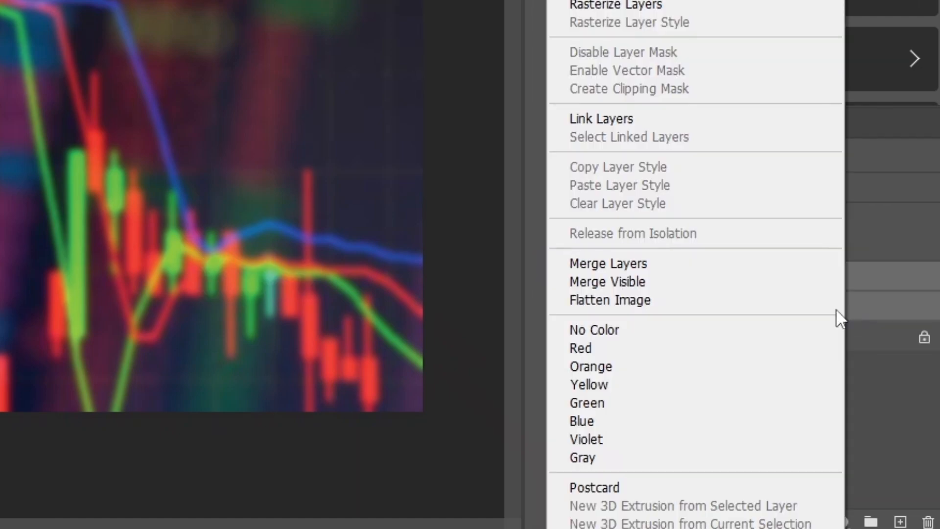
pyautogui.click(619, 262)
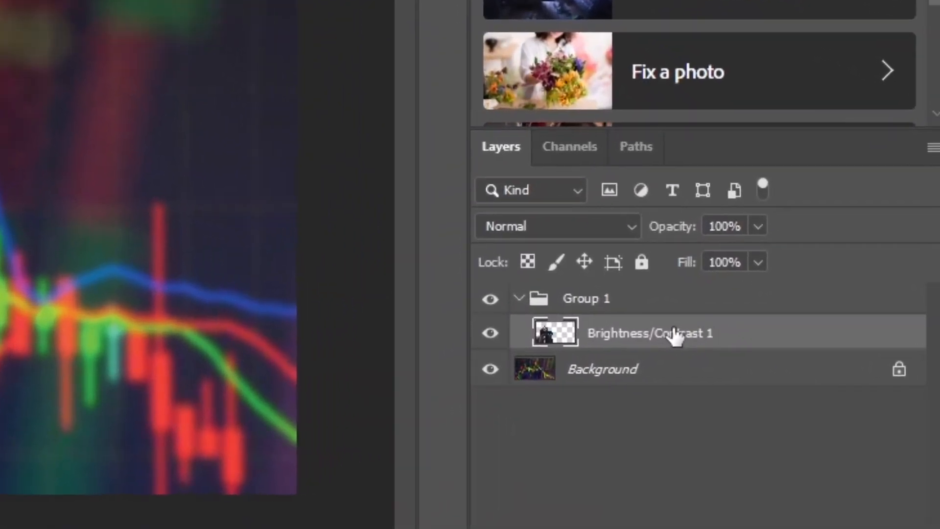
pyautogui.doubleClick(675, 334)
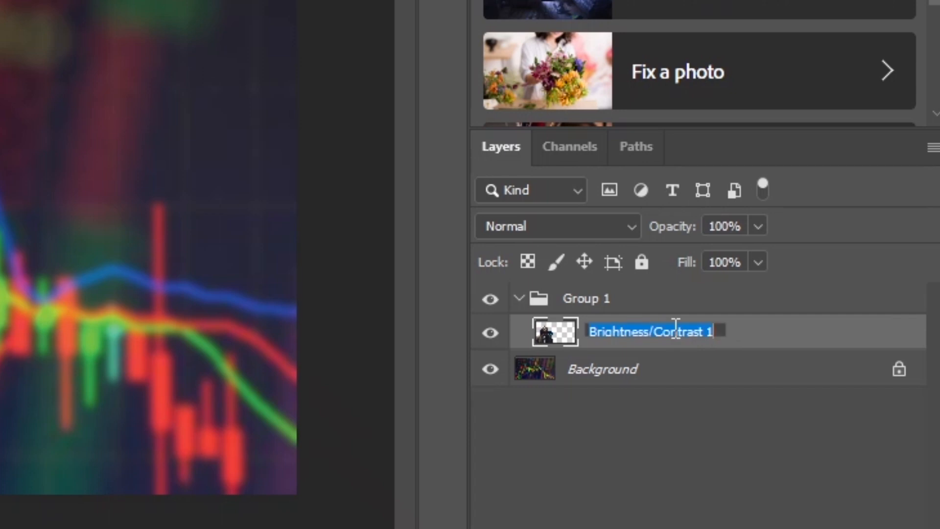
pyautogui.write('avatar')
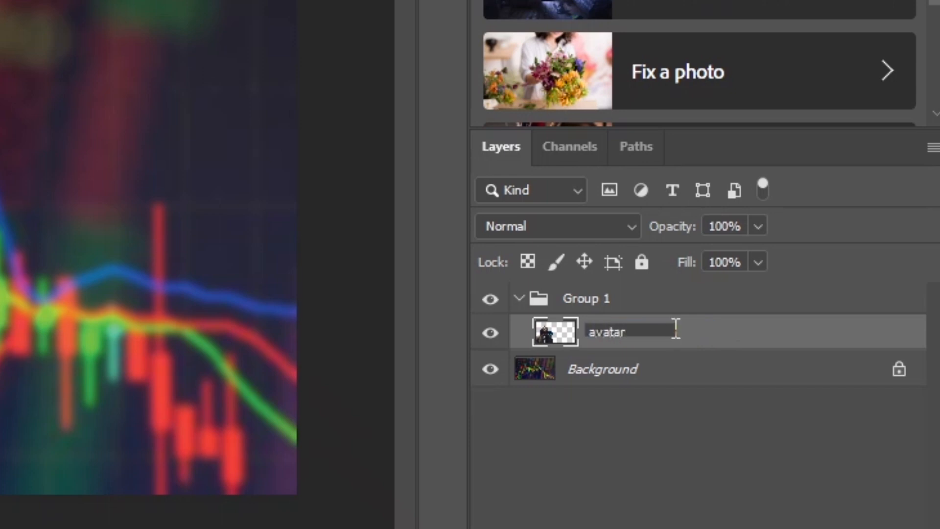
pyautogui.press('Return')
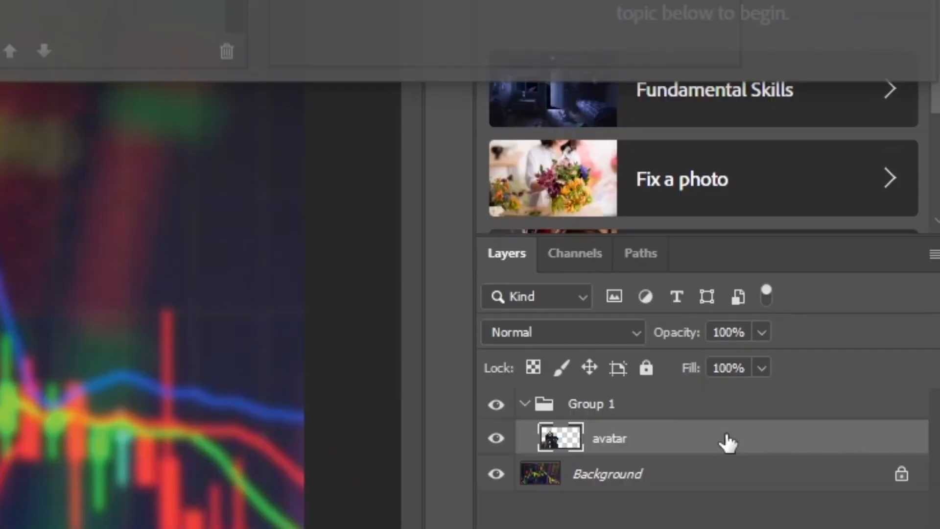
# Apply a red Outer Glow to the avatar layer with 75% opacity and a size of 200 px
pyautogui.doubleClick(675, 336)
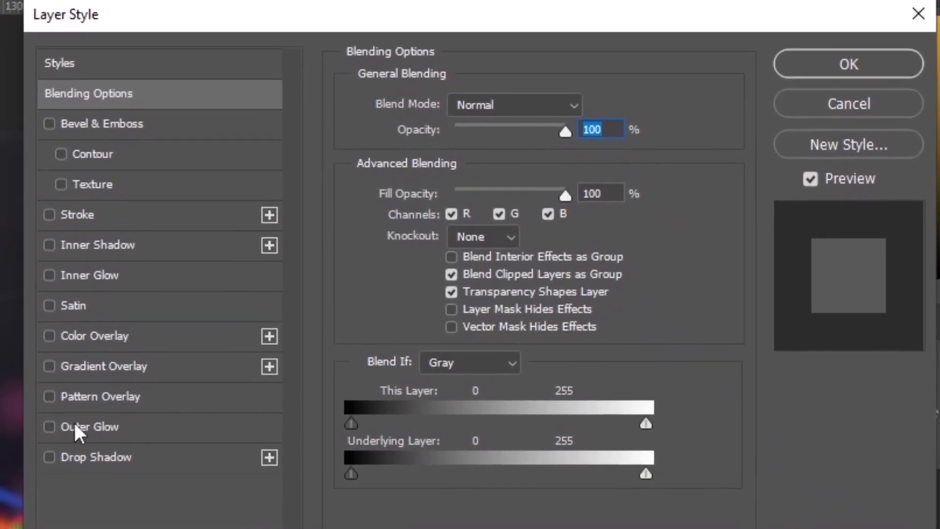
pyautogui.click(76, 426)
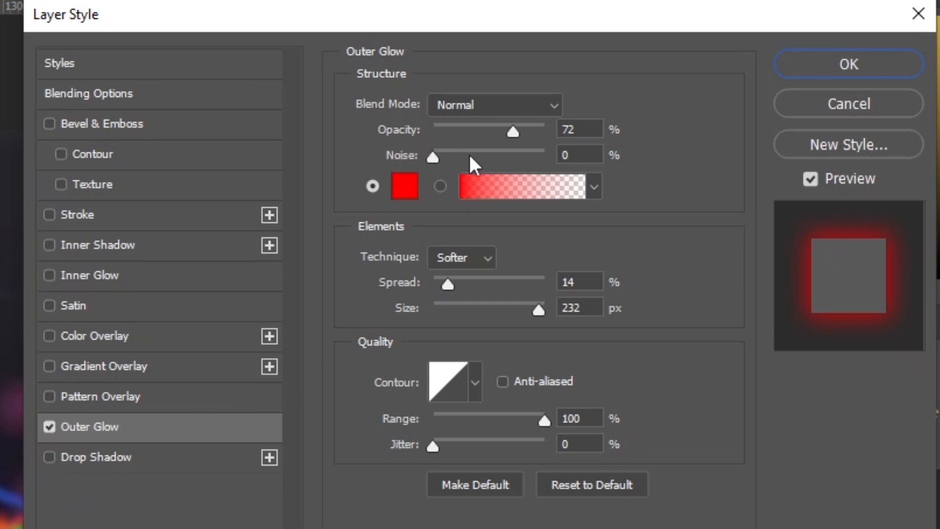
pyautogui.click(584, 130)
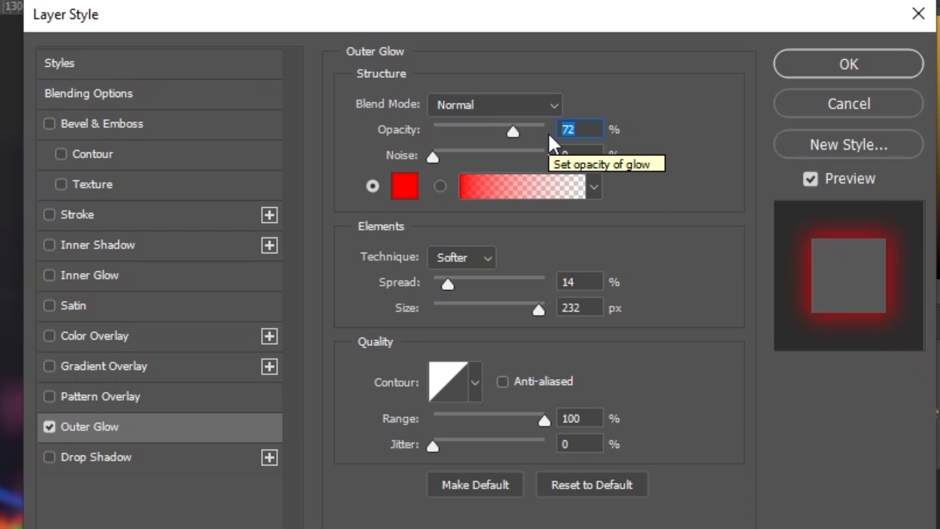
pyautogui.write('7')
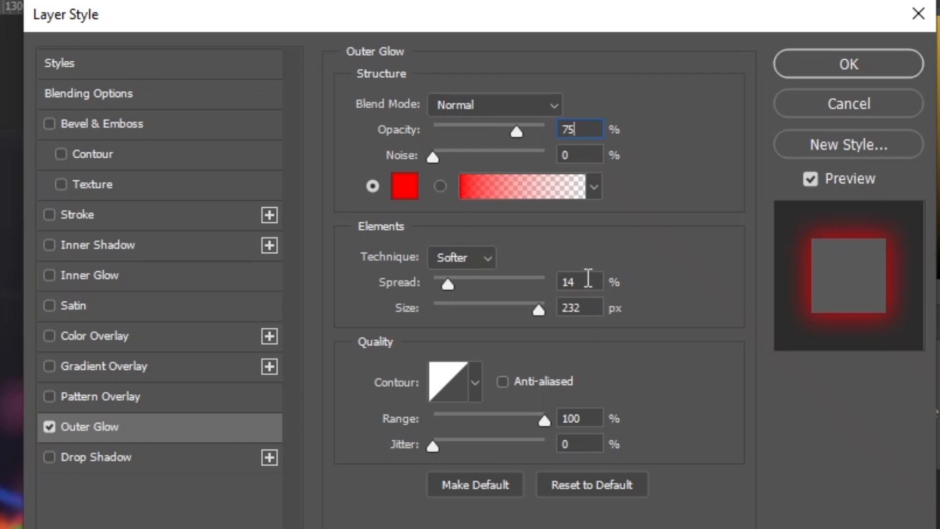
pyautogui.moveTo(590, 307); pyautogui.dragTo(543, 307)
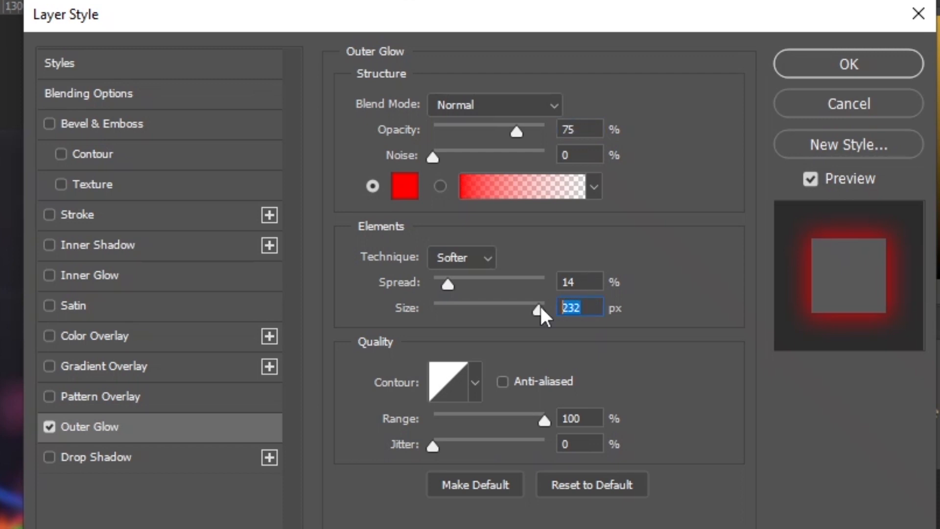
pyautogui.write('20')
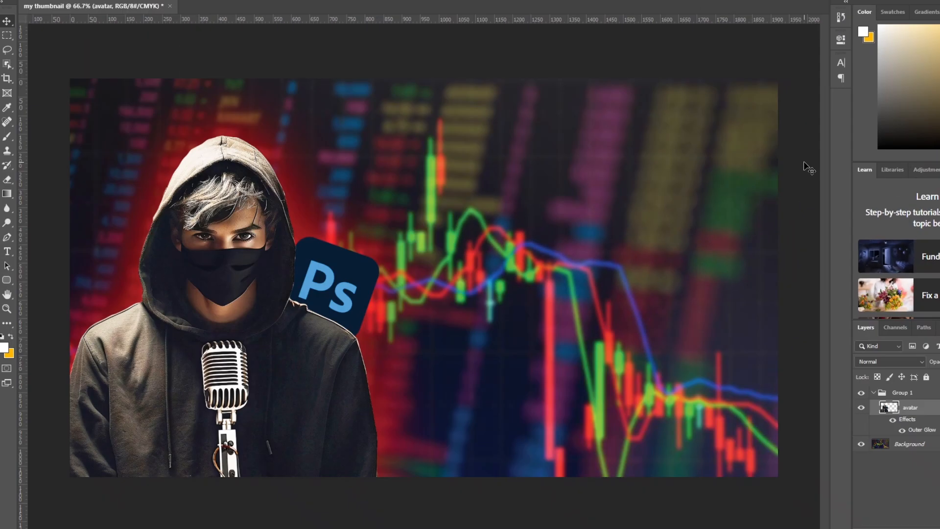
# Add a white text layer reading MAKE above Group 1, in the upper area of the thumbnail
pyautogui.click(909, 477)
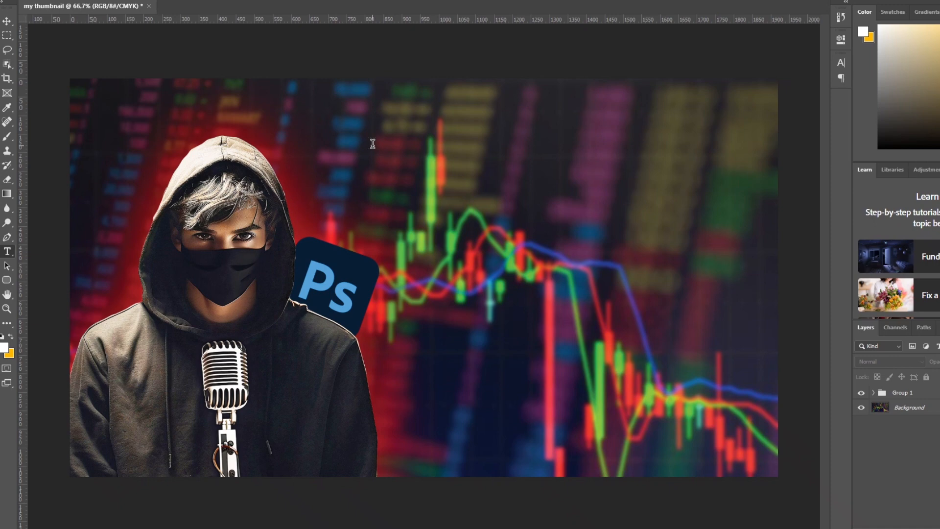
pyautogui.click(373, 143)
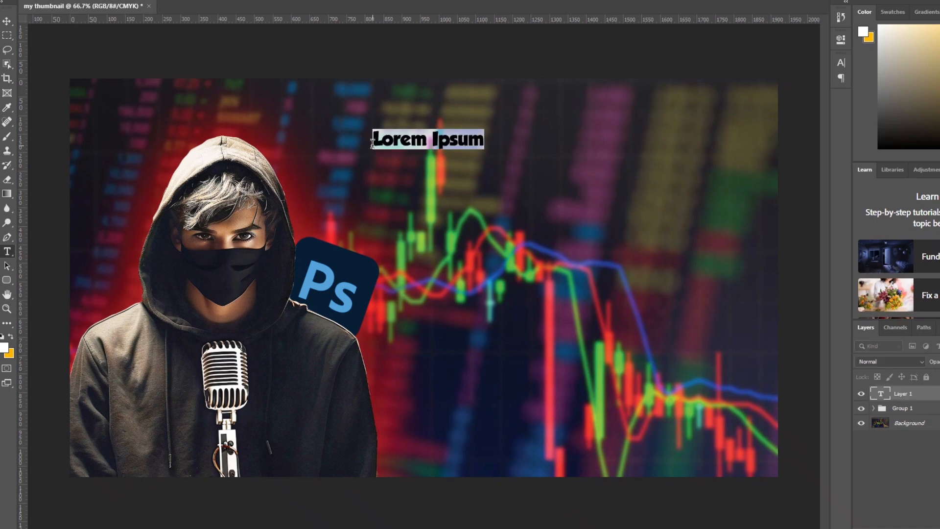
pyautogui.write('make')
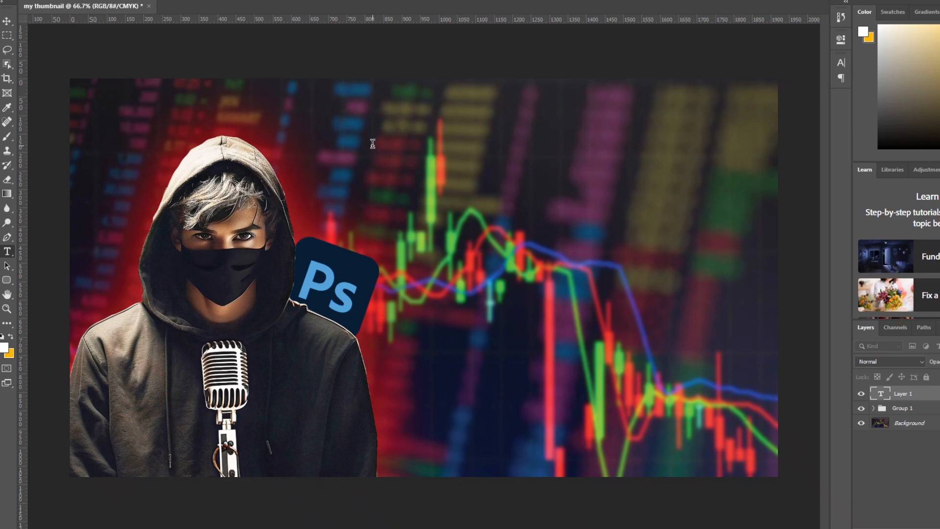
pyautogui.write('E')
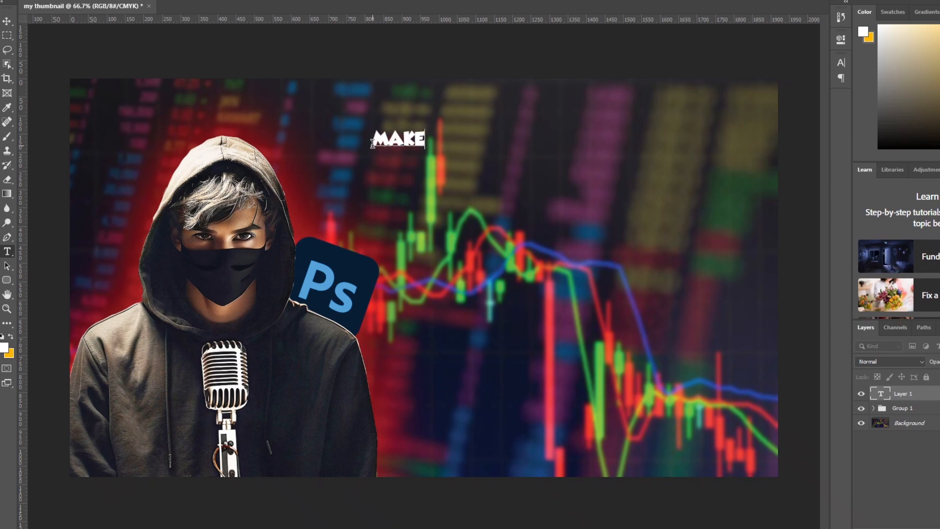
pyautogui.click(524, 1)
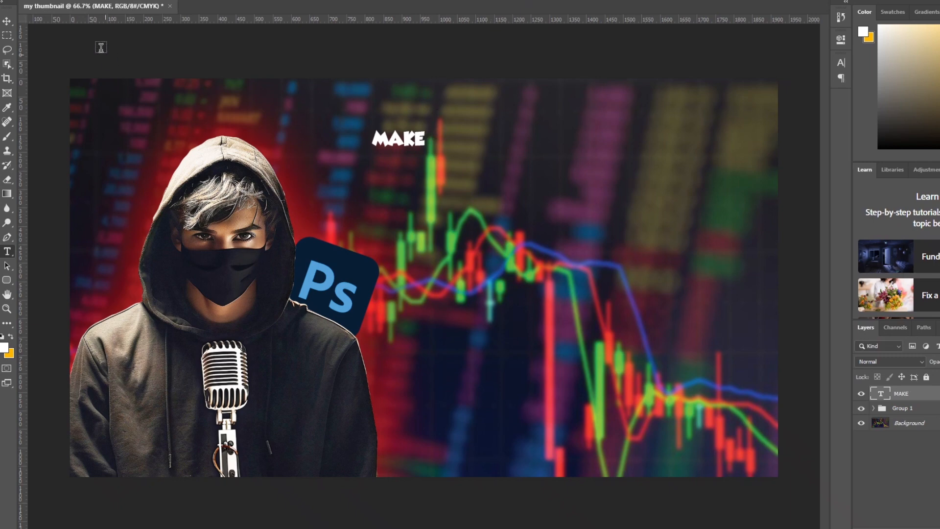
# Enlarge the MAKE text with Free Transform and position it near the canvas's upper edge, beside the avatar's head
pyautogui.click(7, 21)
pyautogui.moveTo(396, 140); pyautogui.dragTo(410, 146)
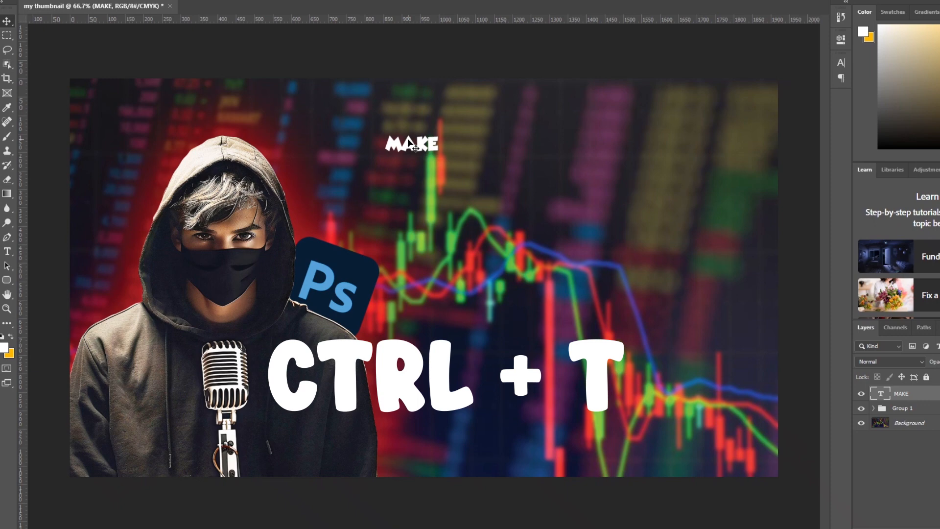
pyautogui.hotkey('ctrl', 't')
pyautogui.moveTo(439, 153); pyautogui.dragTo(589, 335)
pyautogui.moveTo(511, 189); pyautogui.dragTo(473, 144)
pyautogui.moveTo(593, 93); pyautogui.dragTo(599, 90)
pyautogui.moveTo(524, 115); pyautogui.dragTo(519, 132)
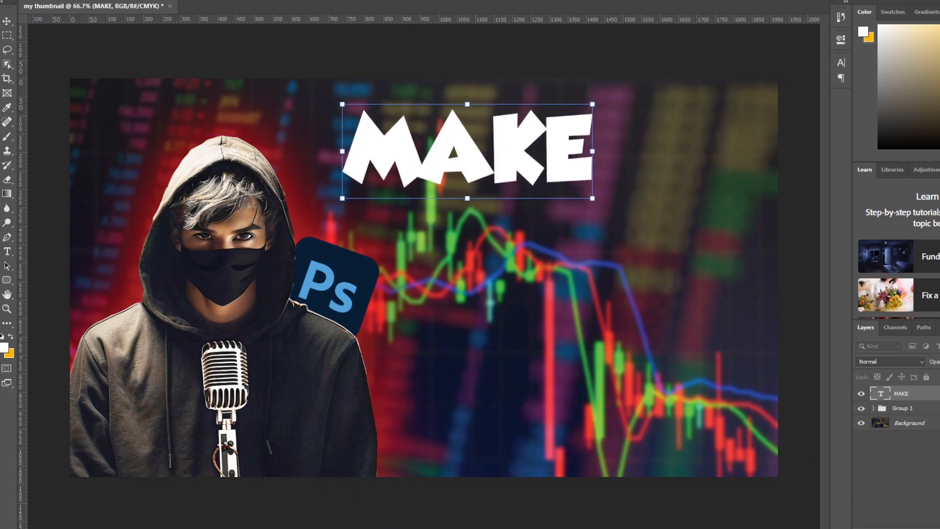
pyautogui.moveTo(514, 153); pyautogui.dragTo(512, 143)
pyautogui.press('Return')
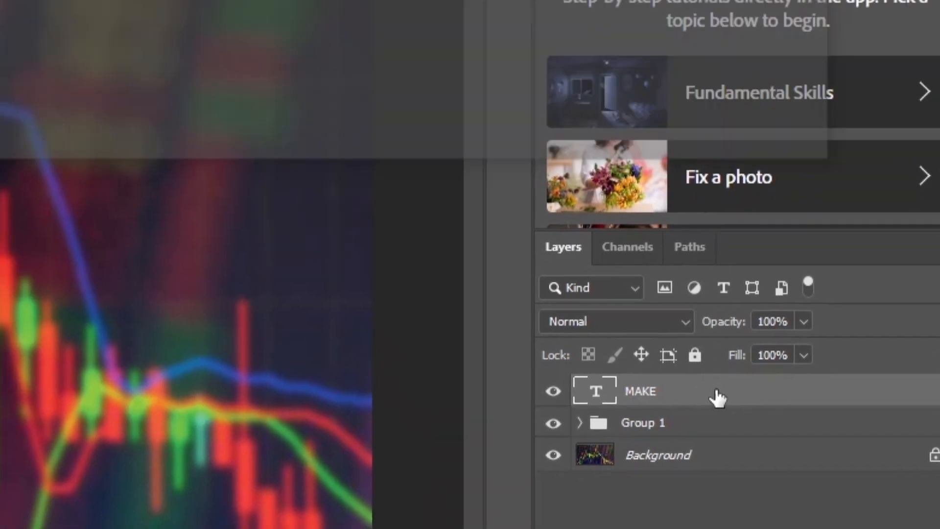
# Give the MAKE text a black Outer Glow at 75% opacity and 200 px size, plus a 9 px black outside Stroke
pyautogui.doubleClick(681, 220)
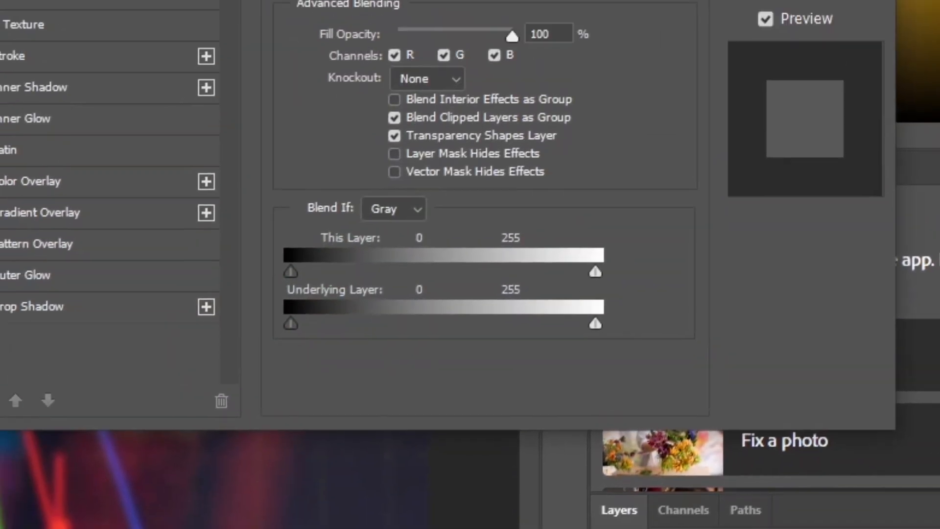
pyautogui.click(76, 401)
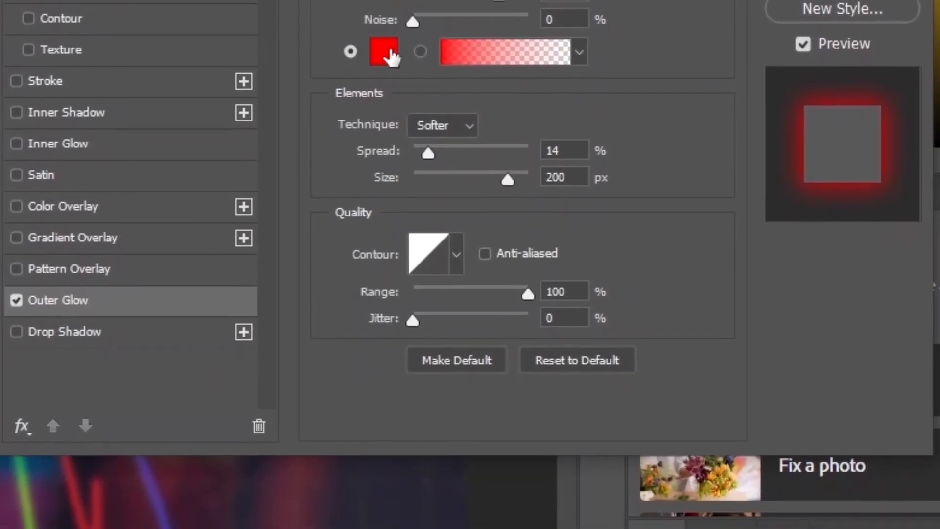
pyautogui.click(391, 53)
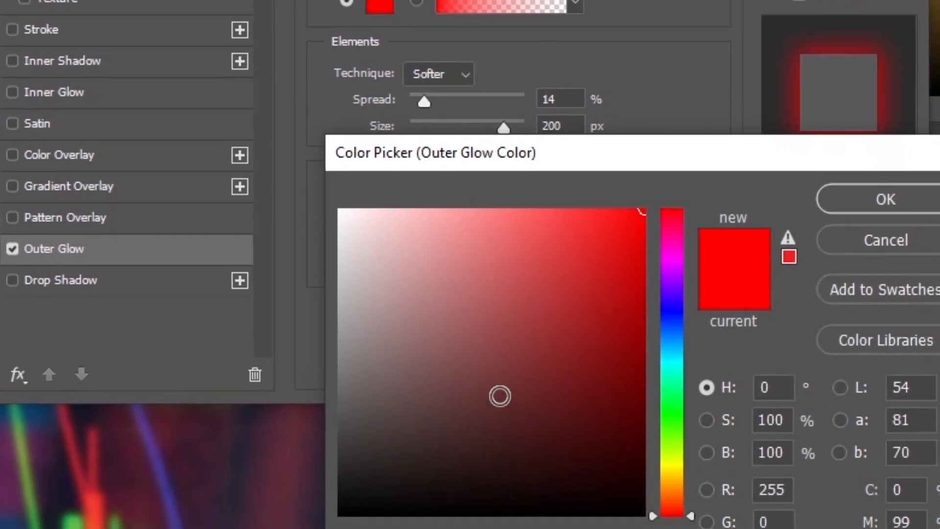
pyautogui.moveTo(500, 395); pyautogui.dragTo(339, 523)
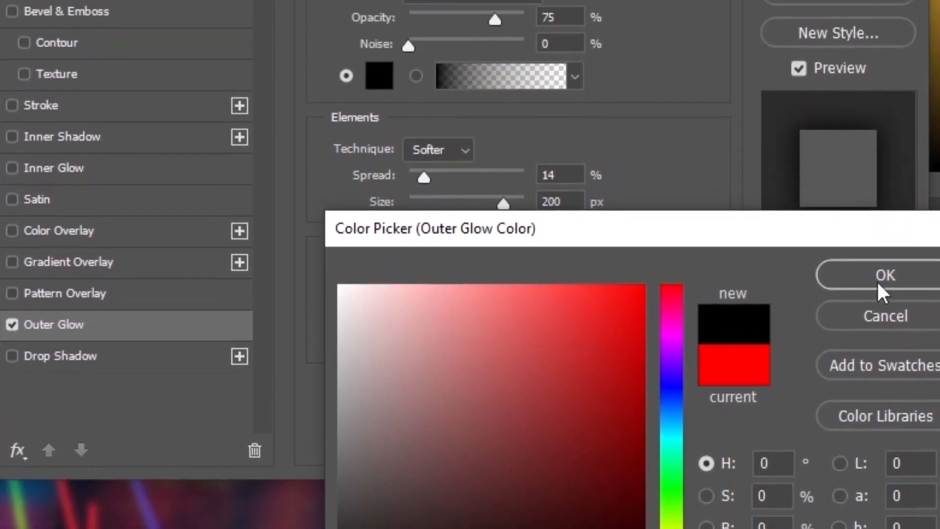
pyautogui.click(885, 237)
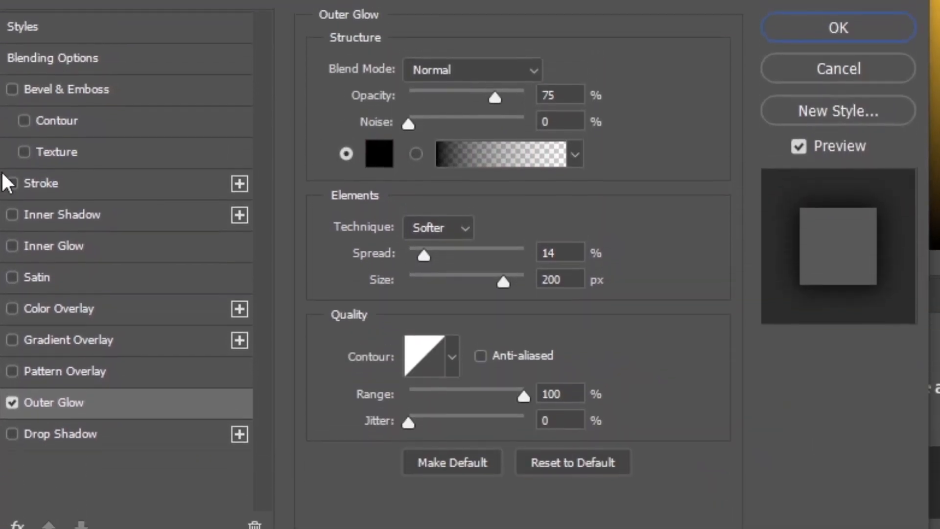
pyautogui.click(13, 145)
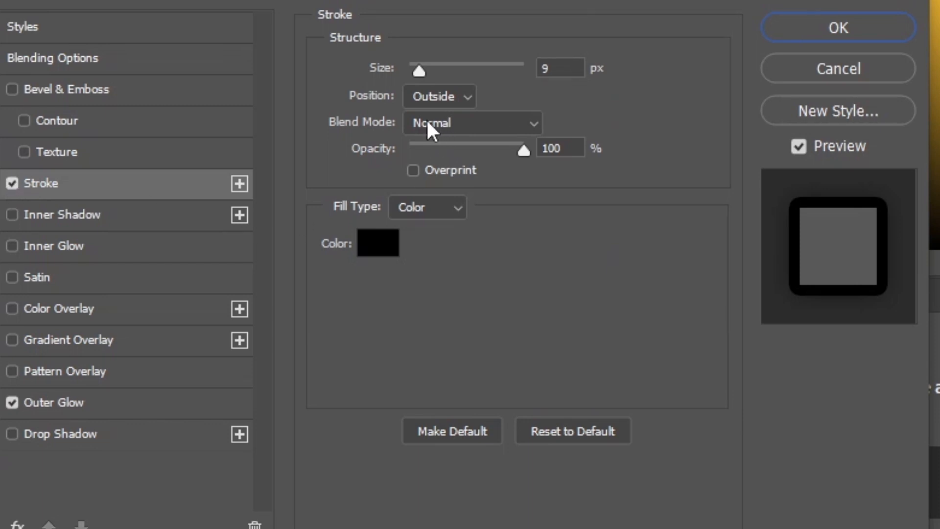
pyautogui.click(874, 25)
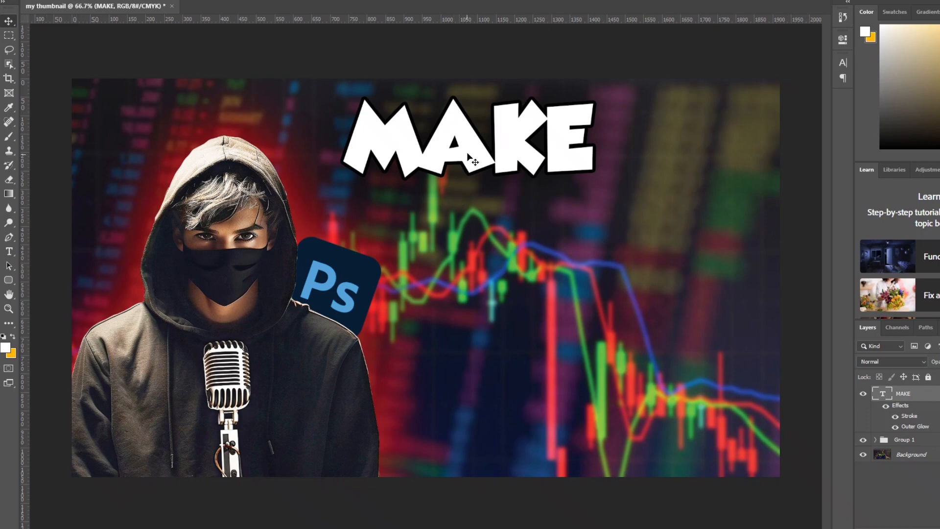
# Duplicate the MAKE text directly below the original and change the copy's wording to THUMBNAIL
pyautogui.press('alt')
pyautogui.moveTo(469, 165); pyautogui.dragTo(462, 236)
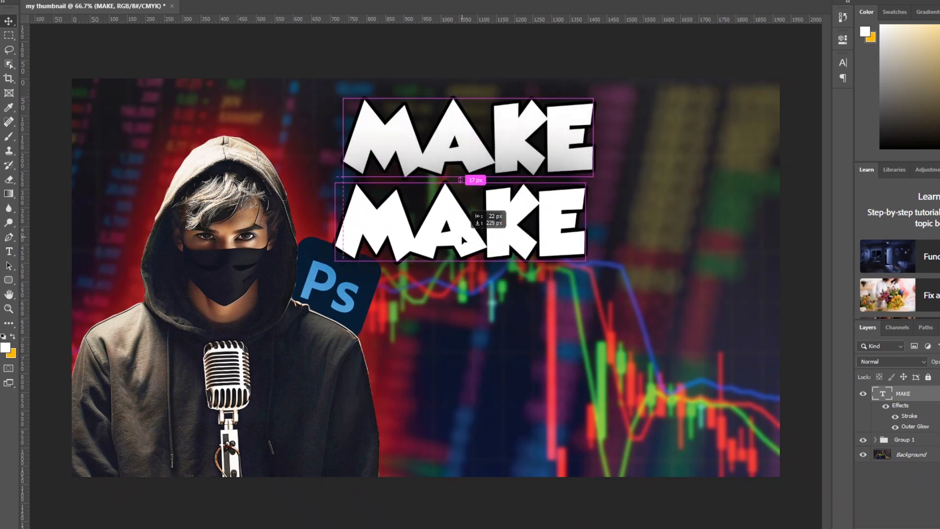
pyautogui.doubleClick(462, 234)
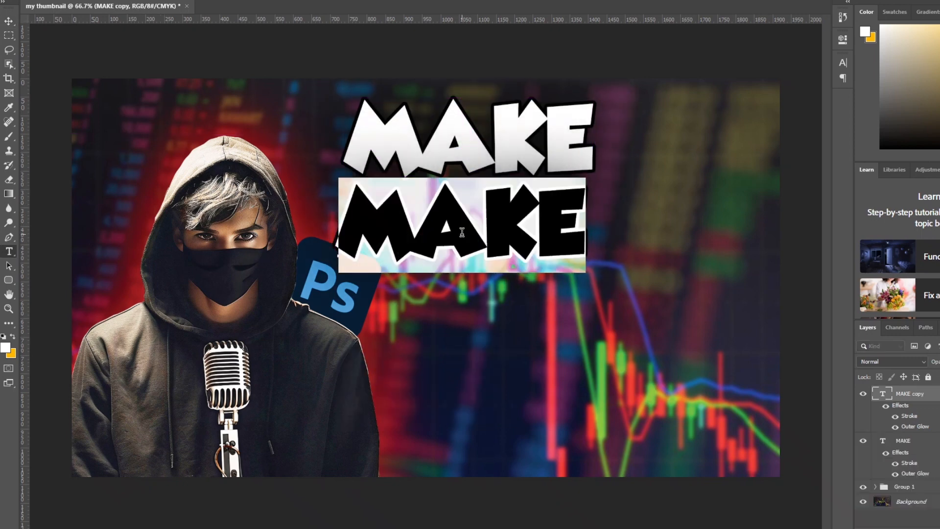
pyautogui.write('TH')
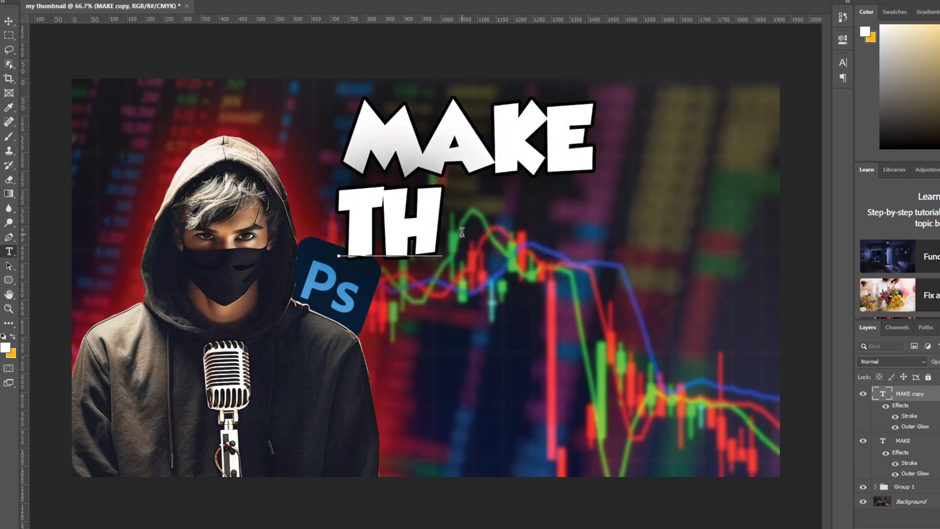
pyautogui.write('UMBNA')
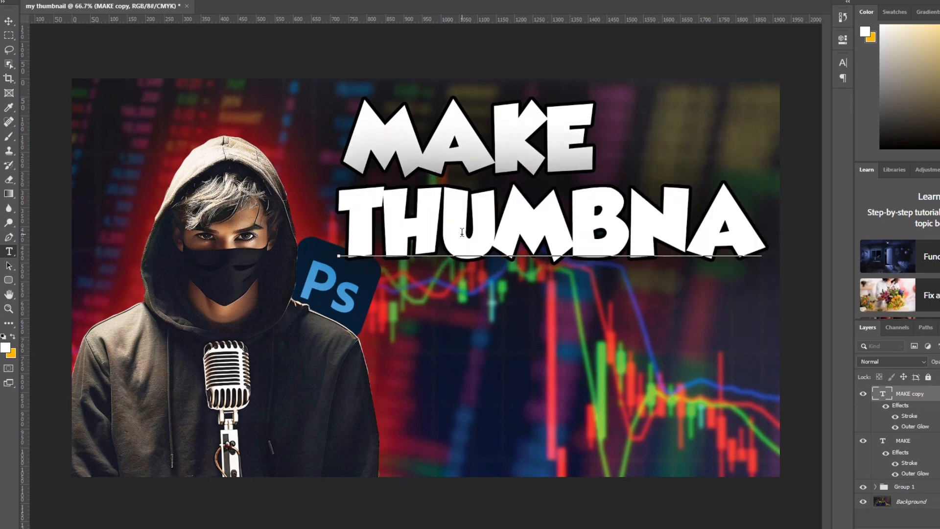
pyautogui.write('I')
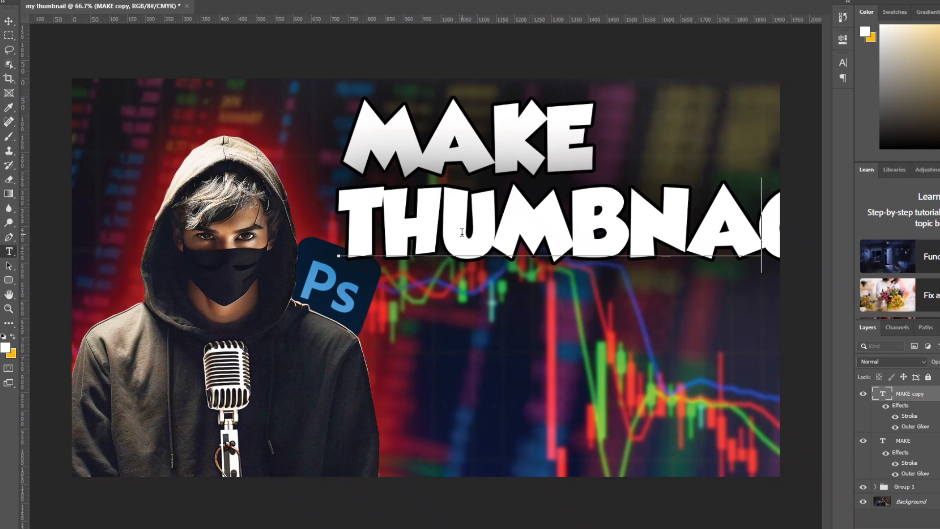
pyautogui.press('BackSpace')
pyautogui.write('I')
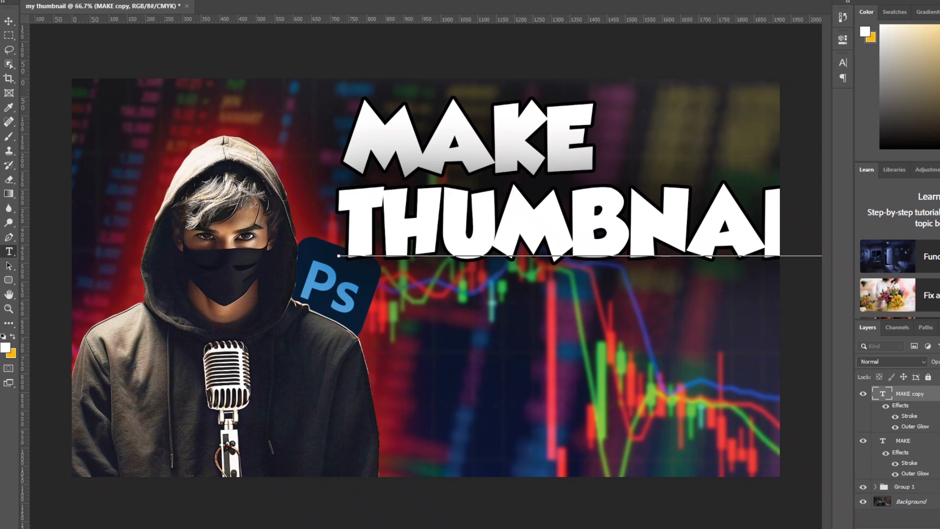
pyautogui.click(933, 444)
pyautogui.press('v')
# Scale the THUMBNAIL text down to fit the canvas beneath MAKE, and move MAKE slightly closer to it
pyautogui.click(933, 394)
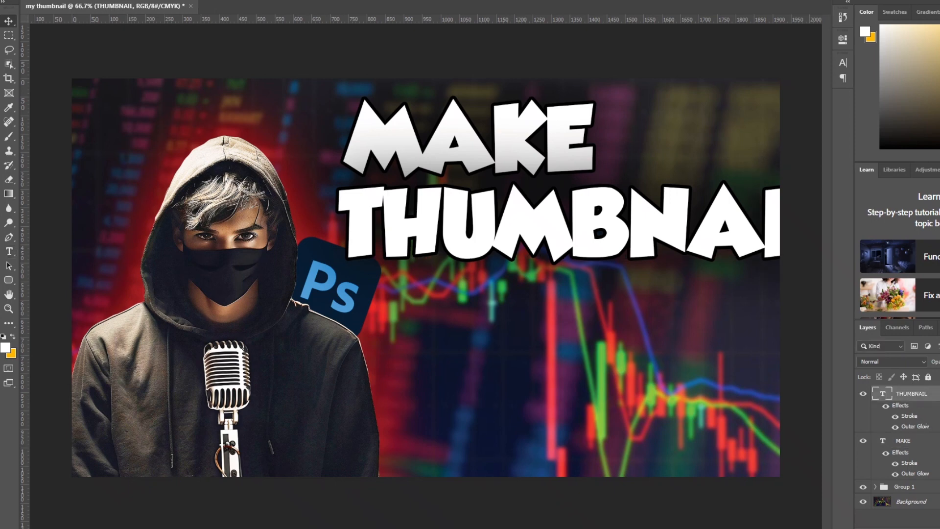
pyautogui.hotkey('ctrl', 't')
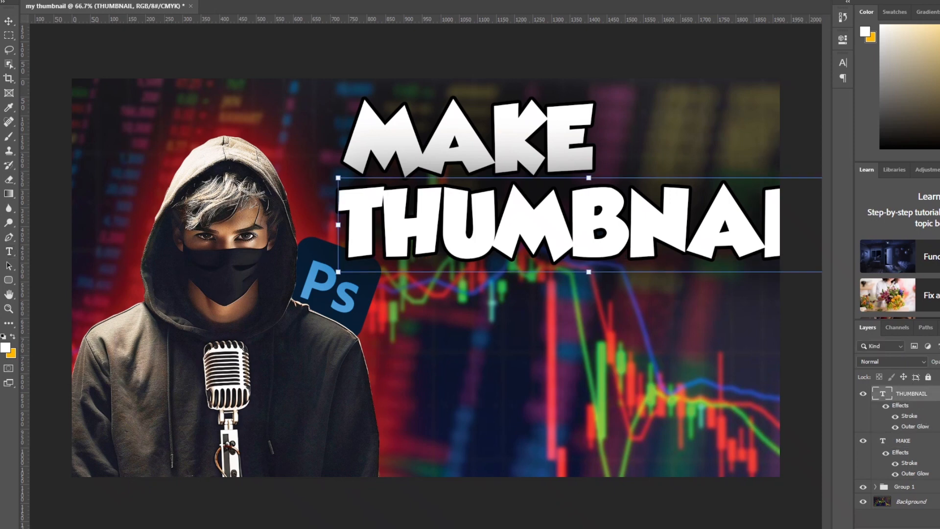
pyautogui.moveTo(583, 272); pyautogui.dragTo(590, 242)
pyautogui.moveTo(635, 216); pyautogui.dragTo(631, 212)
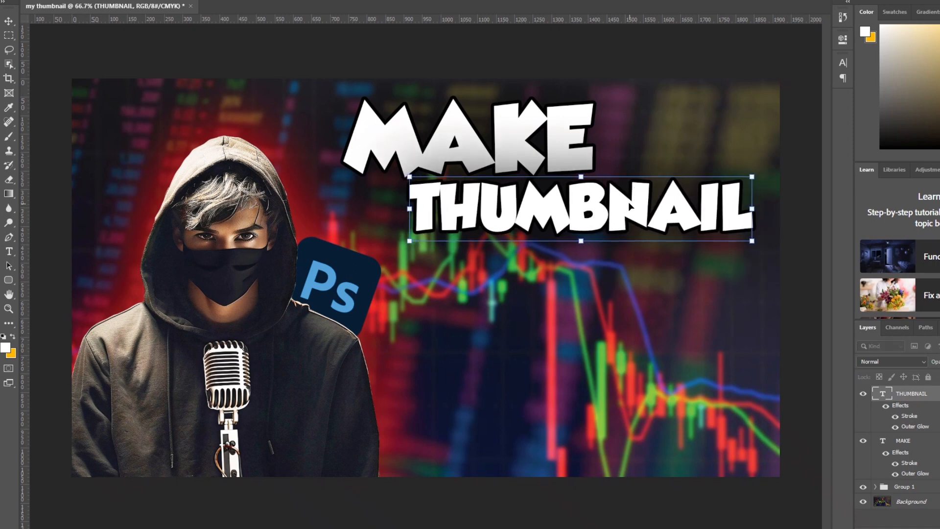
pyautogui.press('Return')
pyautogui.click(559, 136)
pyautogui.moveTo(567, 136)
pyautogui.mouseDown()
pyautogui.moveTo(583, 137)
pyautogui.moveTo(570, 148)
pyautogui.mouseUp()
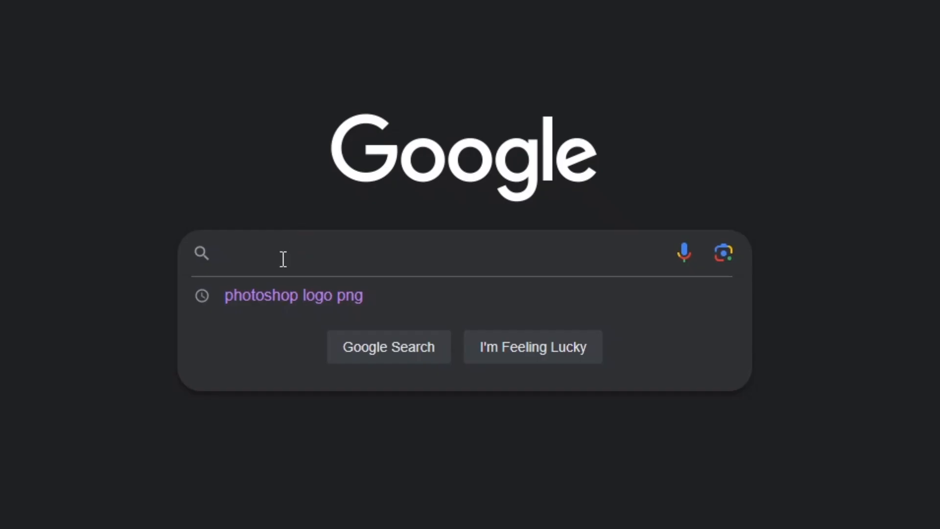
# In the browser, search Google for OMG EMOJI PNG and save the transparent screaming-face emoji image from Emoji Island
pyautogui.write('OMG ')
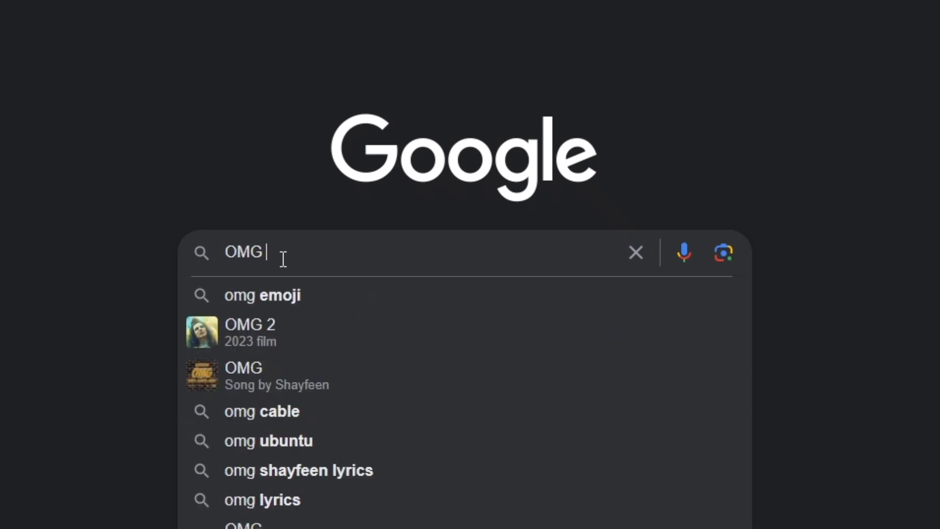
pyautogui.write('EMOJI P')
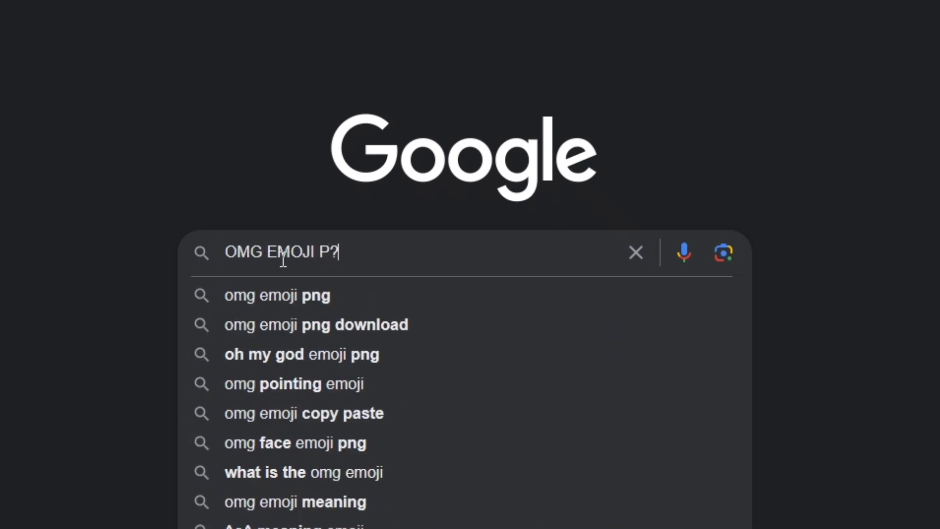
pyautogui.write('NG')
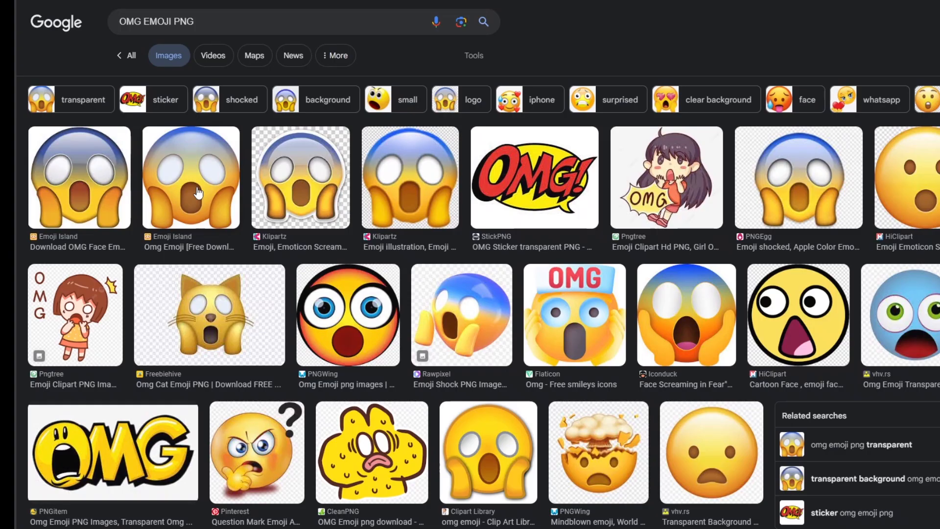
pyautogui.click(185, 175)
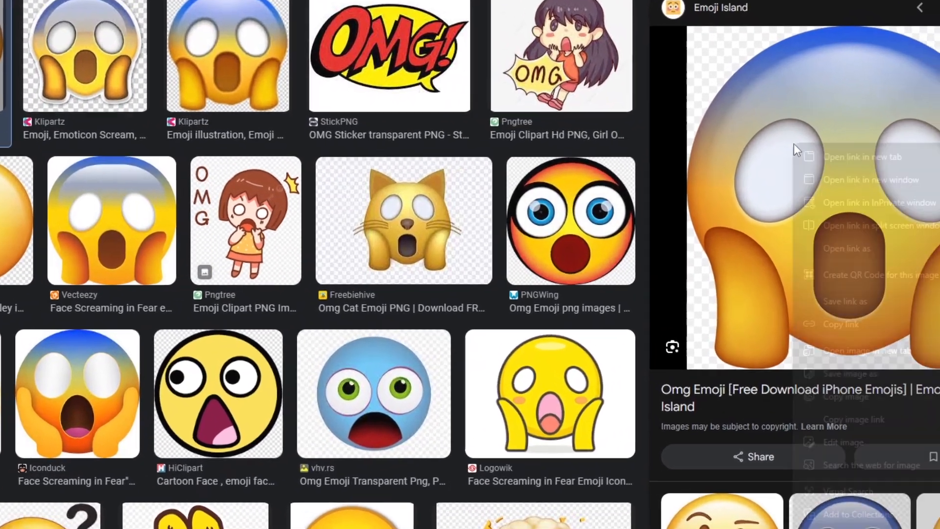
pyautogui.rightClick(874, 157)
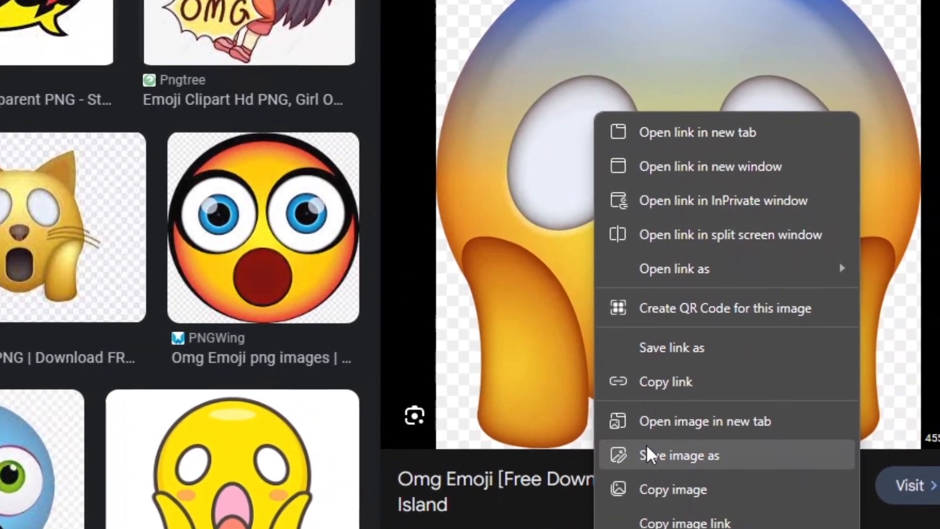
pyautogui.click(705, 436)
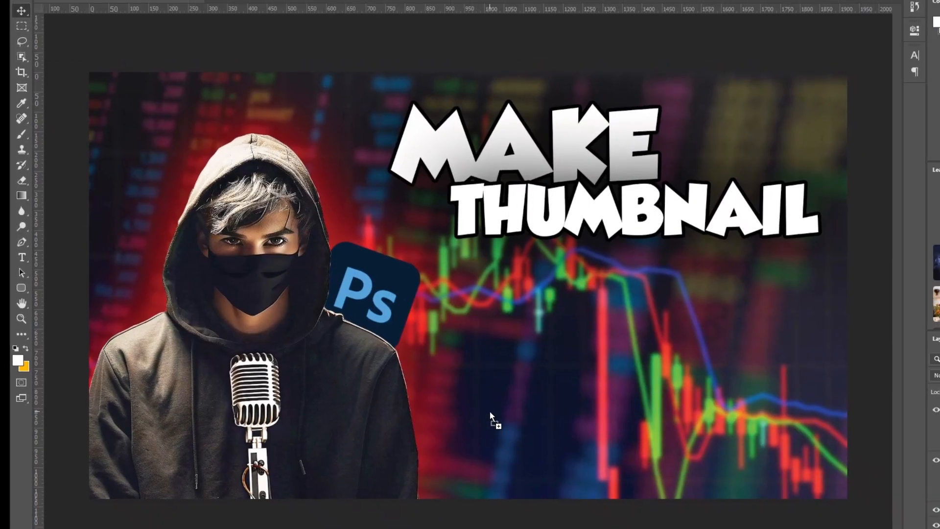
# Place the saved emoji in the Photoshop thumbnail, shrunk to about half size and slightly tilted, right after the word MAKE
pyautogui.moveTo(489, 412); pyautogui.dragTo(490, 411)
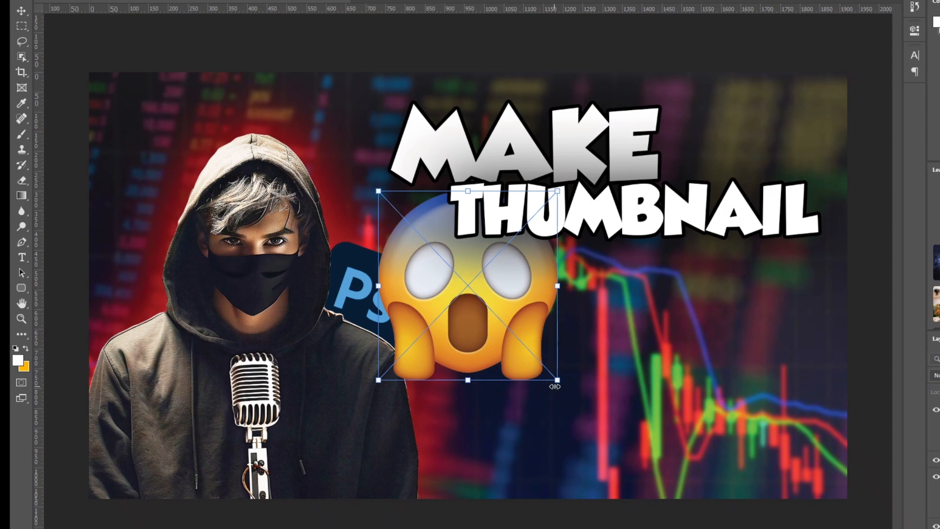
pyautogui.moveTo(554, 380); pyautogui.dragTo(493, 267)
pyautogui.moveTo(509, 302); pyautogui.dragTo(558, 50)
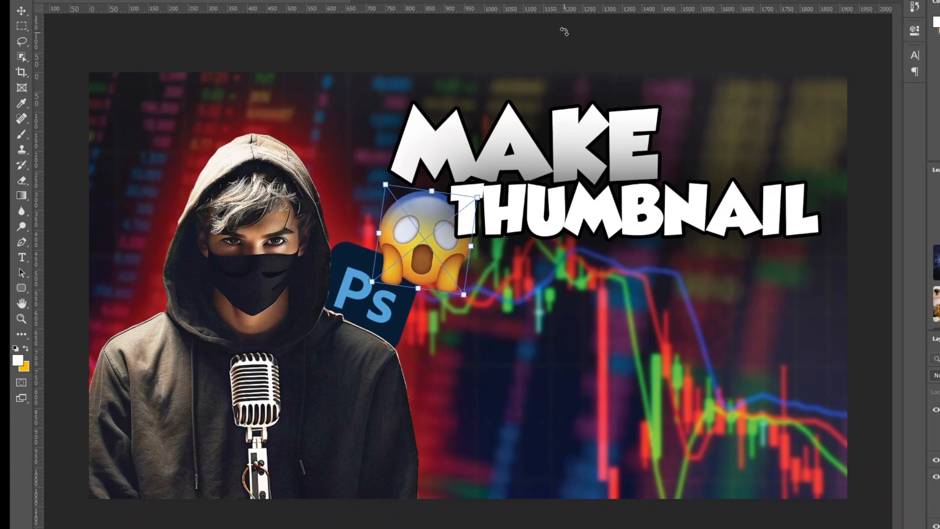
pyautogui.press('Return')
pyautogui.moveTo(450, 253); pyautogui.dragTo(725, 162)
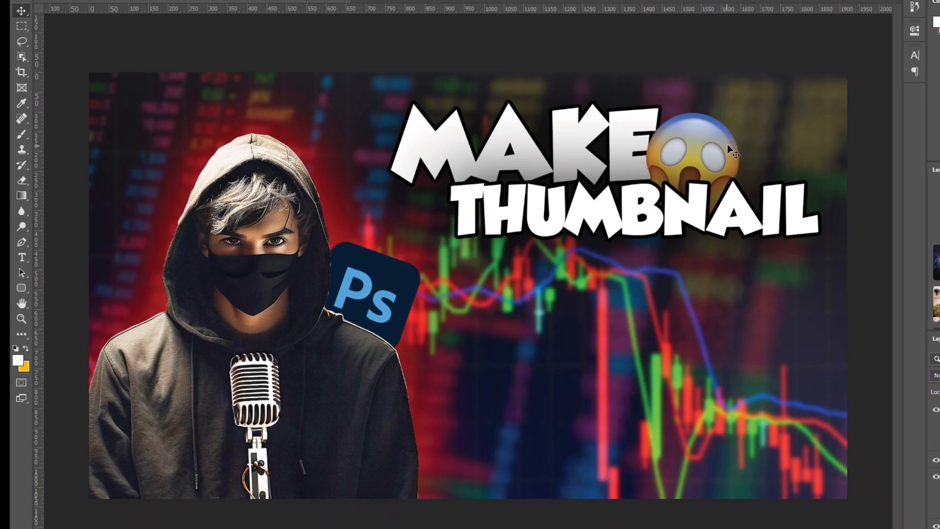
# Rotate the emoji further clockwise with Free Transform and shift it slightly away from the final E of MAKE
pyautogui.hotkey('ctrl', 't')
pyautogui.moveTo(757, 112); pyautogui.dragTo(771, 124)
pyautogui.moveTo(682, 156); pyautogui.dragTo(691, 137)
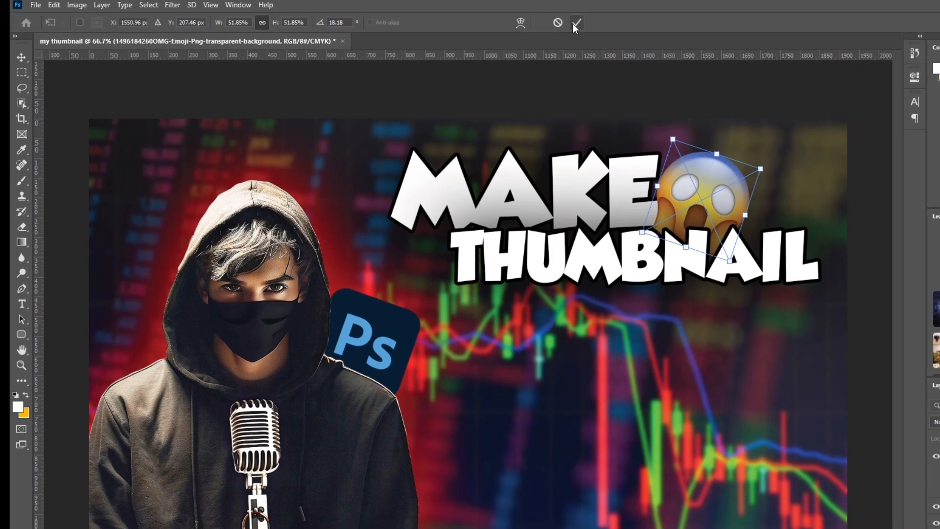
pyautogui.click(573, 23)
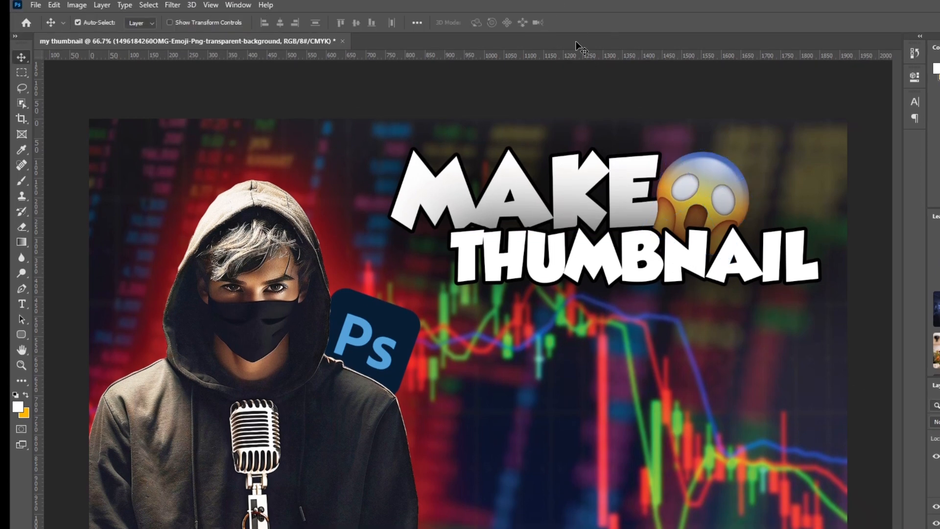
# Change the colour of the THUMBNAIL text to red, ff0000
pyautogui.doubleClick(652, 262)
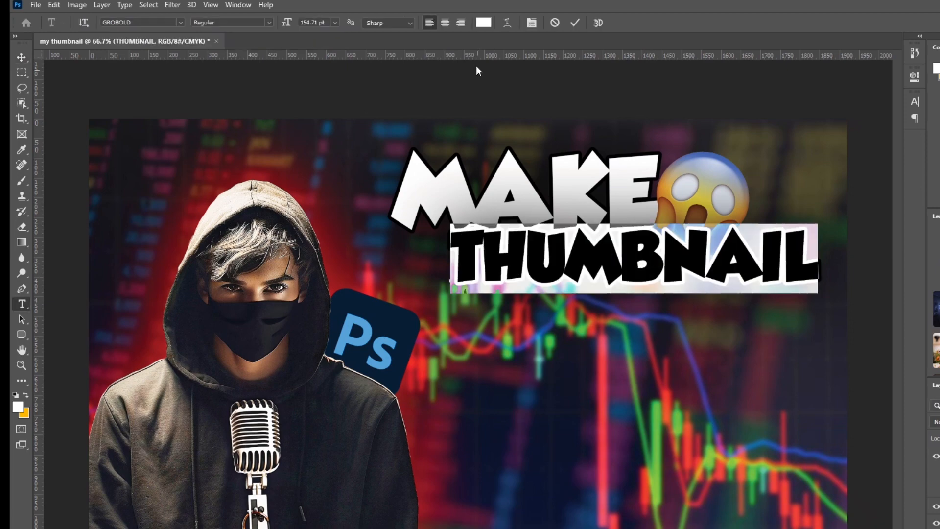
pyautogui.click(482, 23)
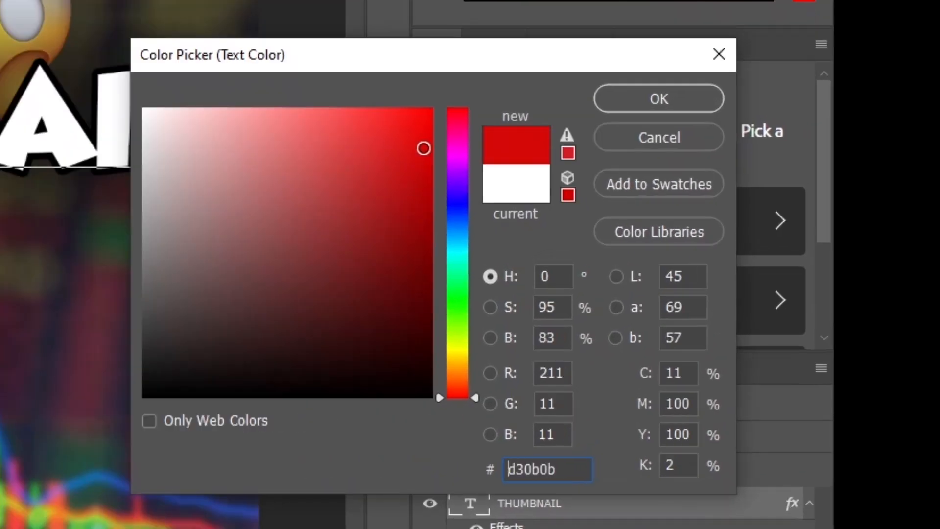
pyautogui.write('ff0000')
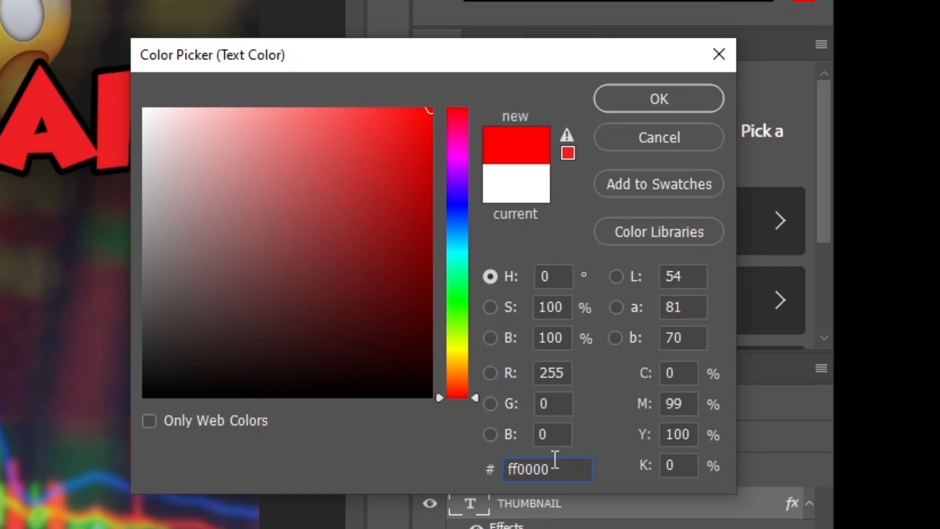
pyautogui.click(685, 92)
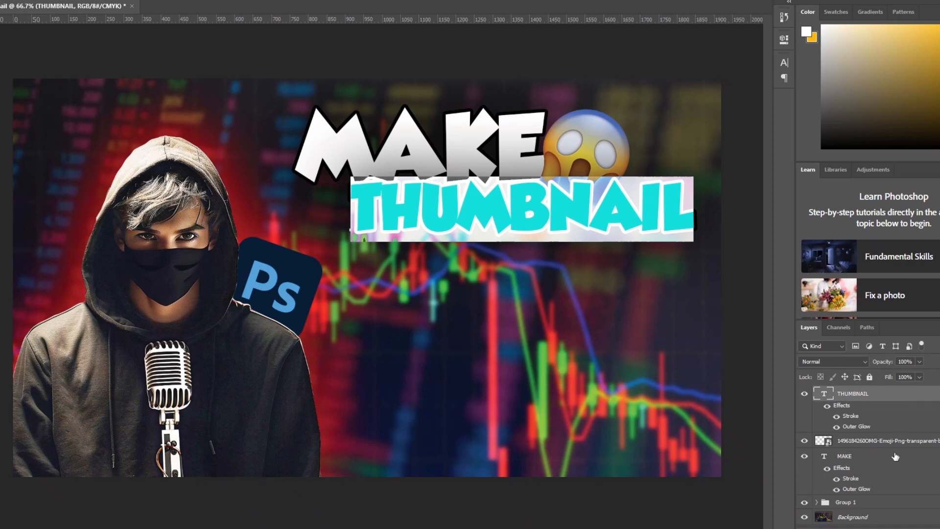
pyautogui.hotkey('ctrl', 'Return')
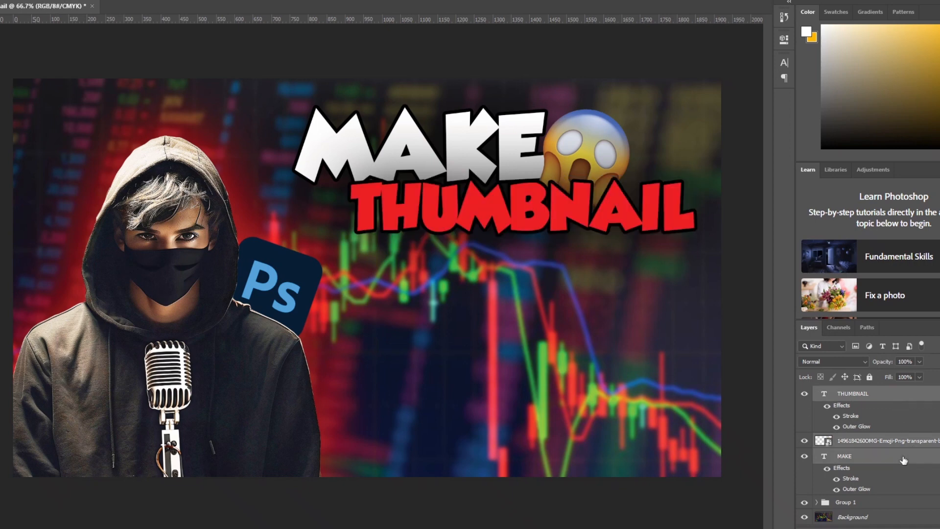
# Rename the emoji layer as N
pyautogui.rightClick(904, 460)
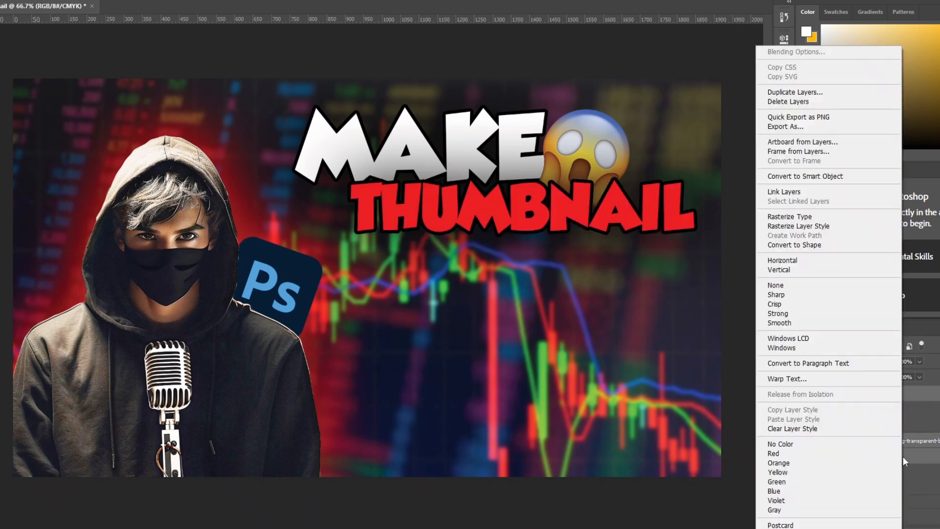
pyautogui.click(913, 452)
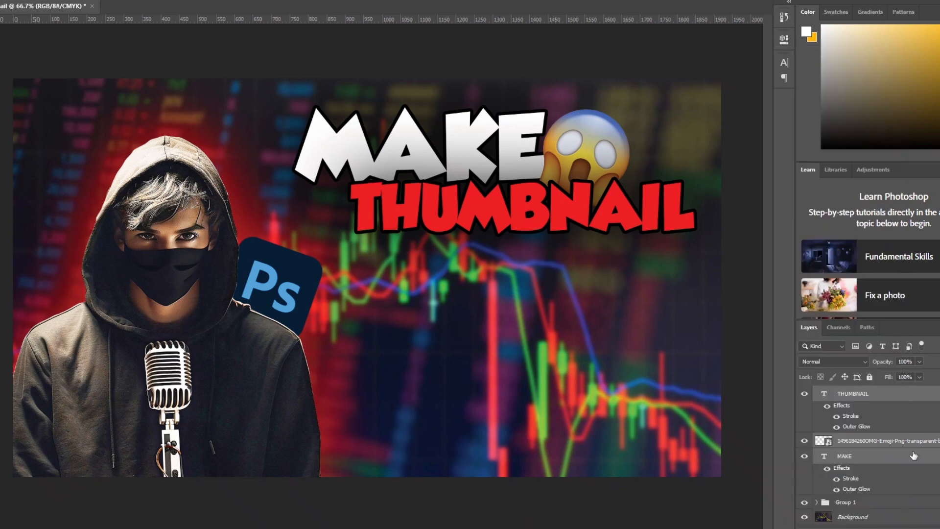
pyautogui.doubleClick(913, 440)
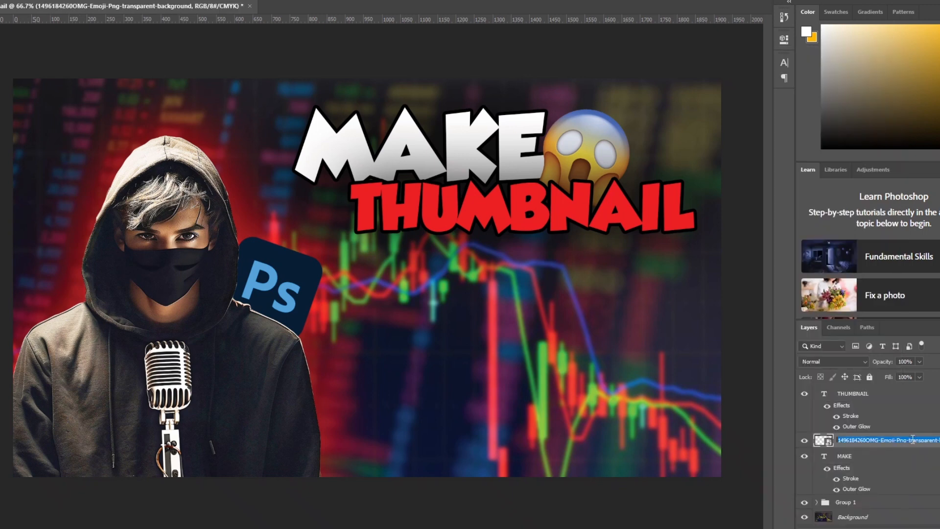
pyautogui.press('BackSpace')
pyautogui.write('N')
pyautogui.press('Return')
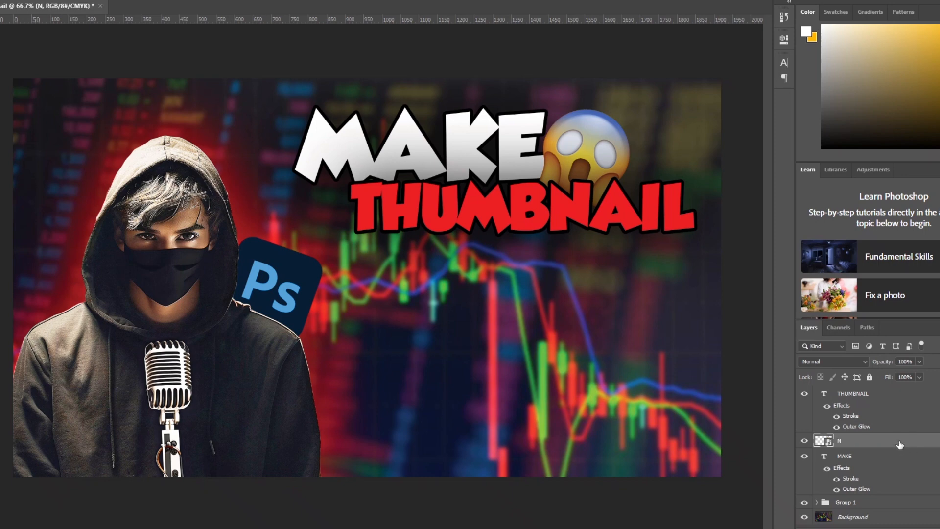
# Group the THUMBNAIL text, the MAKE text and the emoji layer N together in a new pass-through layer group
pyautogui.click(884, 397)
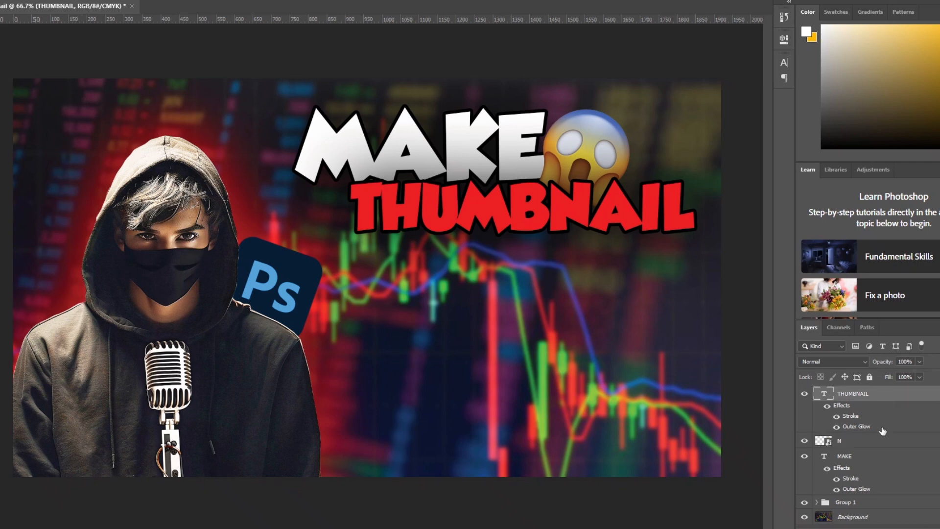
pyautogui.keyDown('ctrl'); pyautogui.click(876, 443); pyautogui.keyUp('ctrl')
pyautogui.rightClick(874, 443)
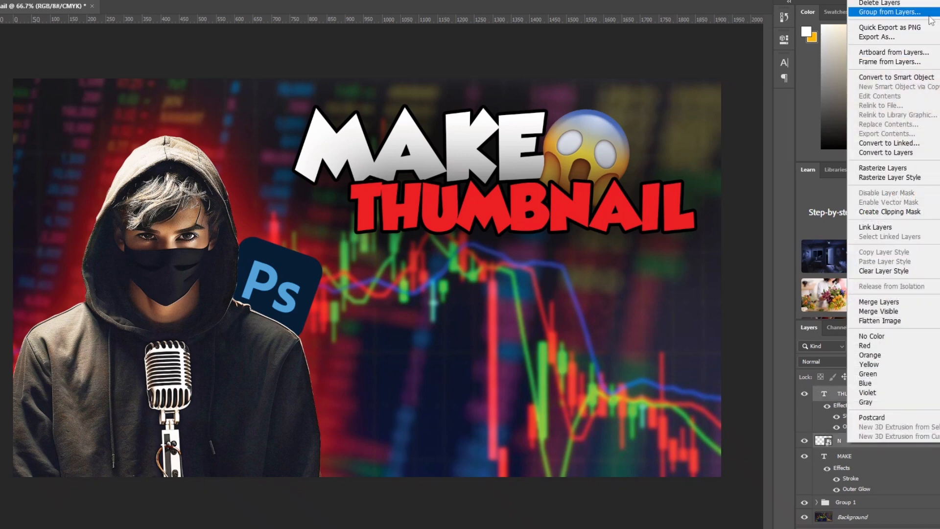
pyautogui.click(889, 12)
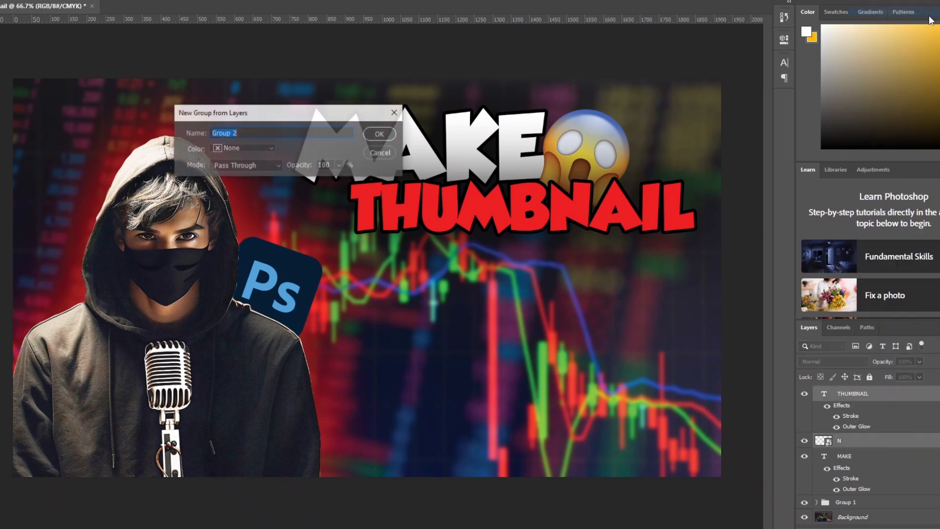
pyautogui.click(368, 136)
pyautogui.moveTo(856, 410); pyautogui.dragTo(848, 397)
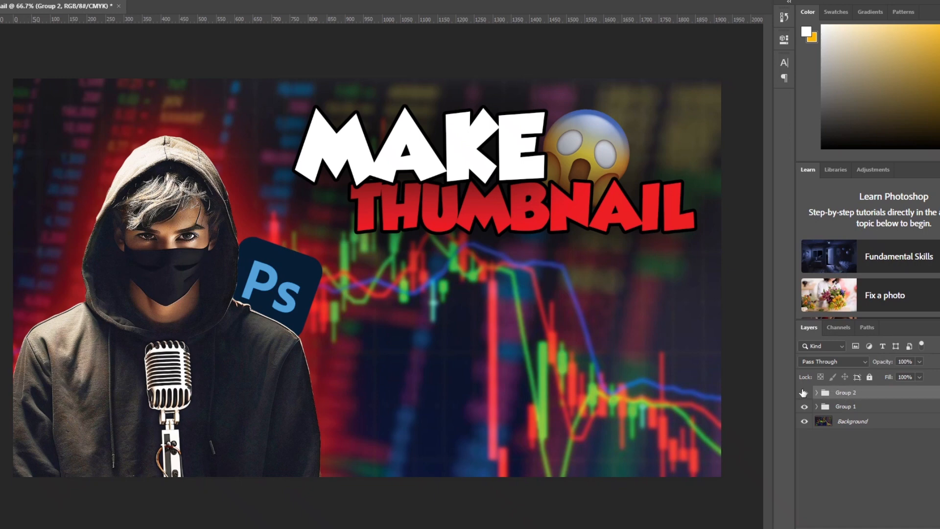
# Inside the new title group, move the THUMBNAIL text layer above the MAKE text layer
pyautogui.click(817, 392)
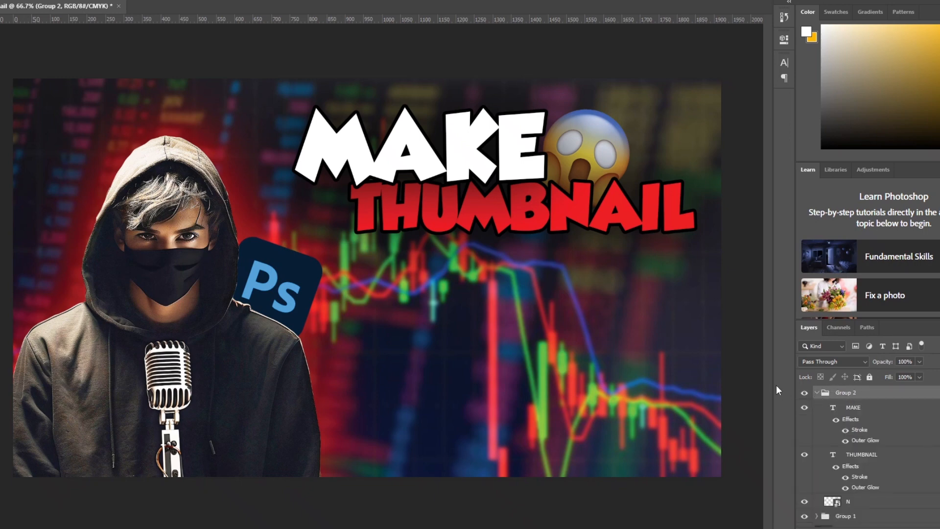
pyautogui.moveTo(879, 457); pyautogui.dragTo(884, 408)
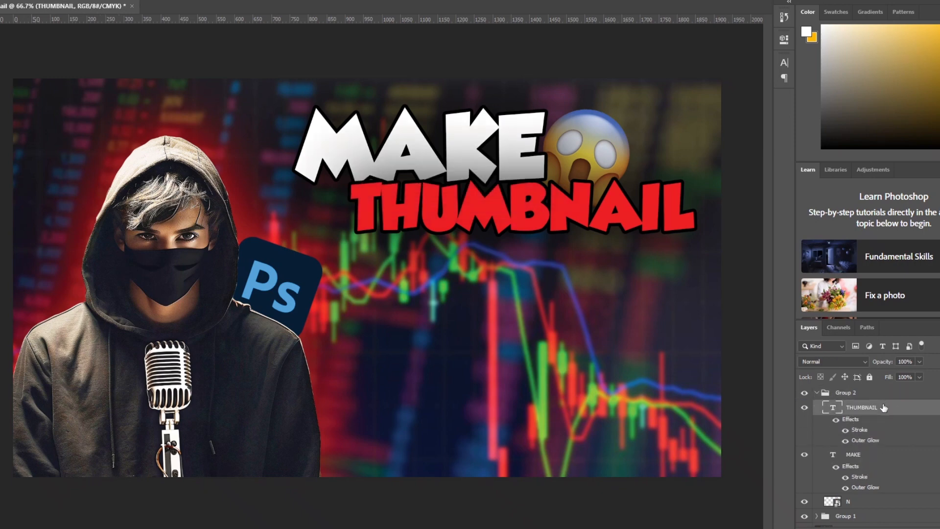
pyautogui.click(828, 393)
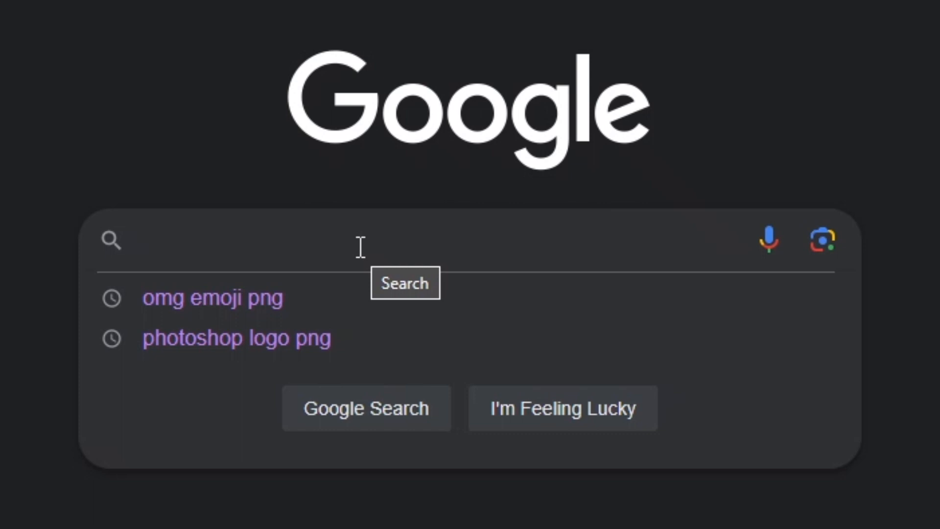
# In the browser, search Google Images for youtube logo png and save the transparent red paint-splash YouTube logo from Free PNG Logos
pyautogui.write('YO')
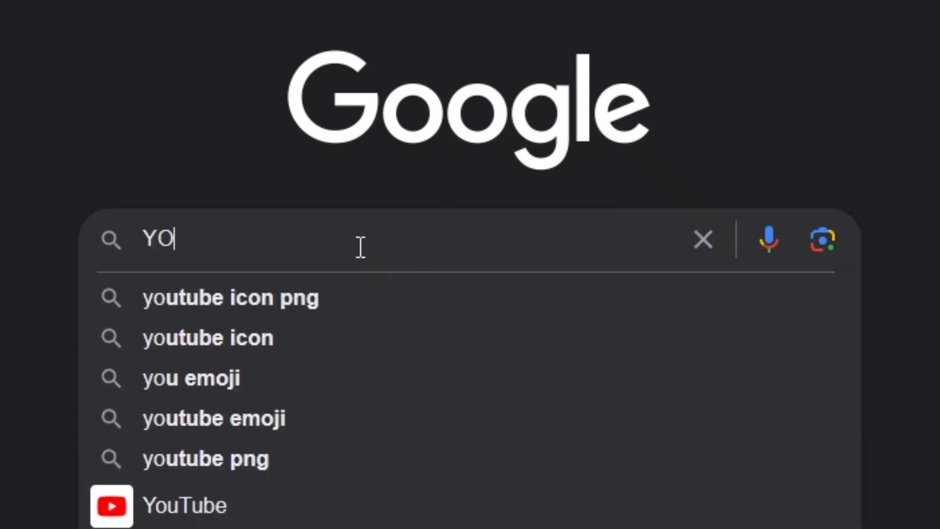
pyautogui.write('UTUBE LOGO')
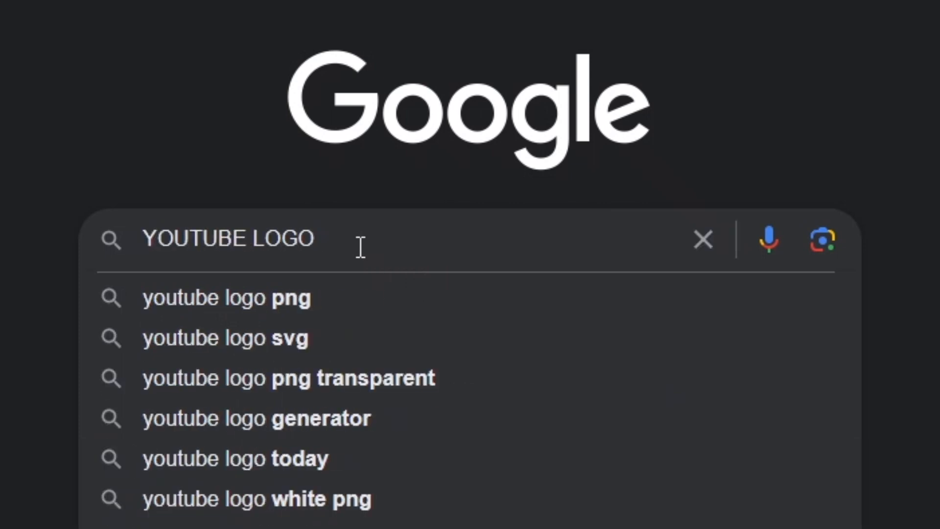
pyautogui.click(337, 299)
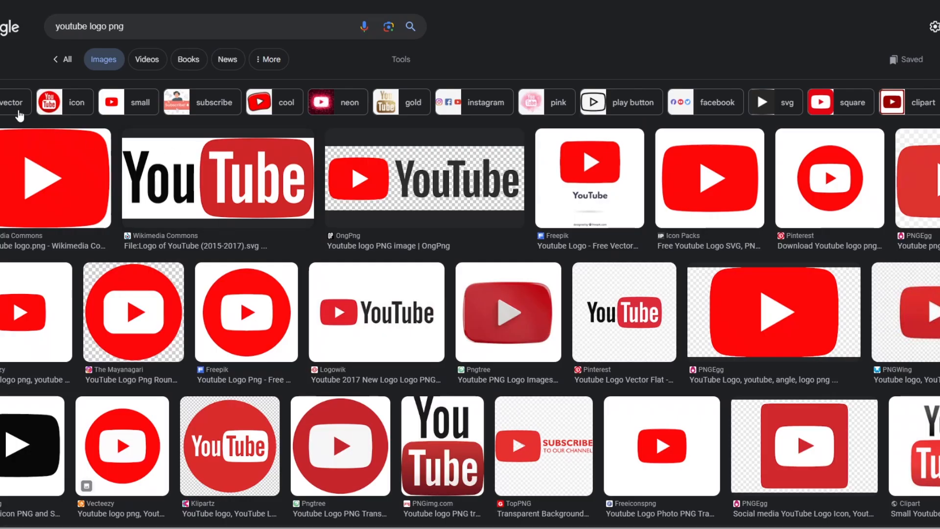
pyautogui.click(52, 104)
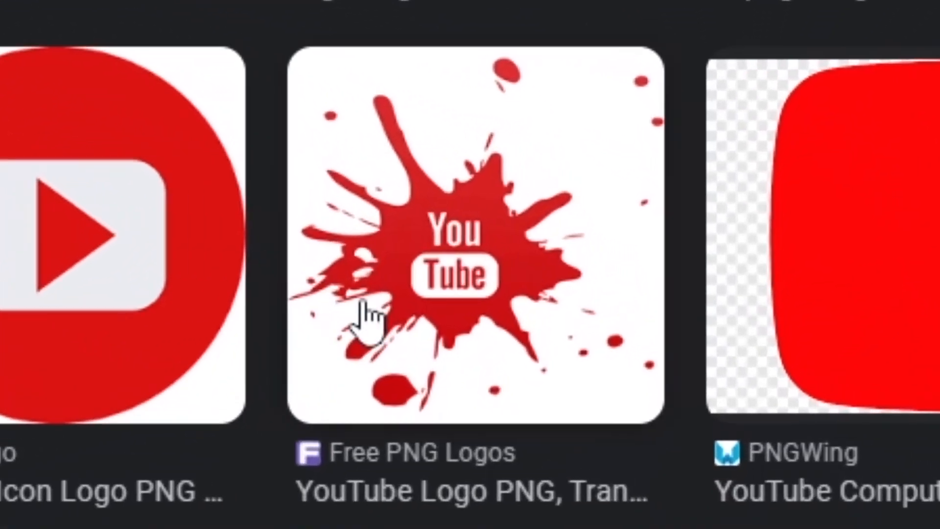
pyautogui.click(639, 334)
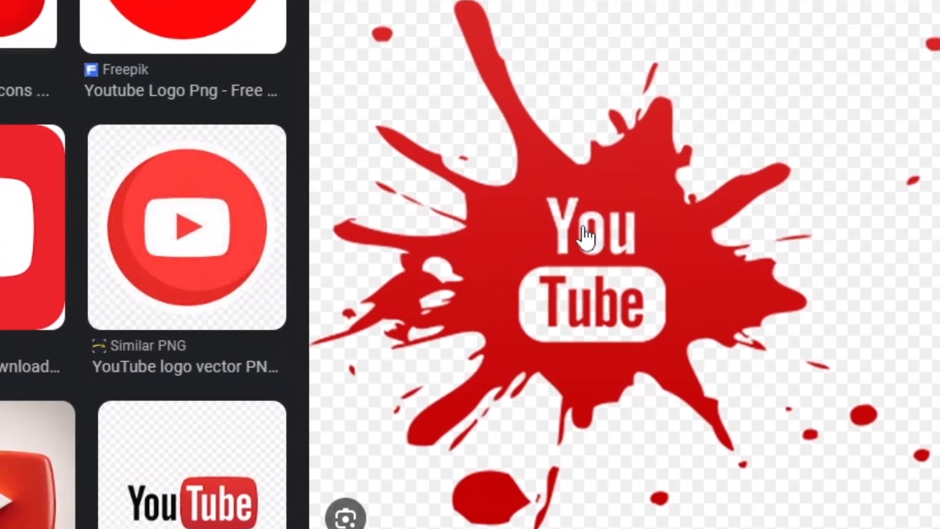
pyautogui.rightClick(577, 292)
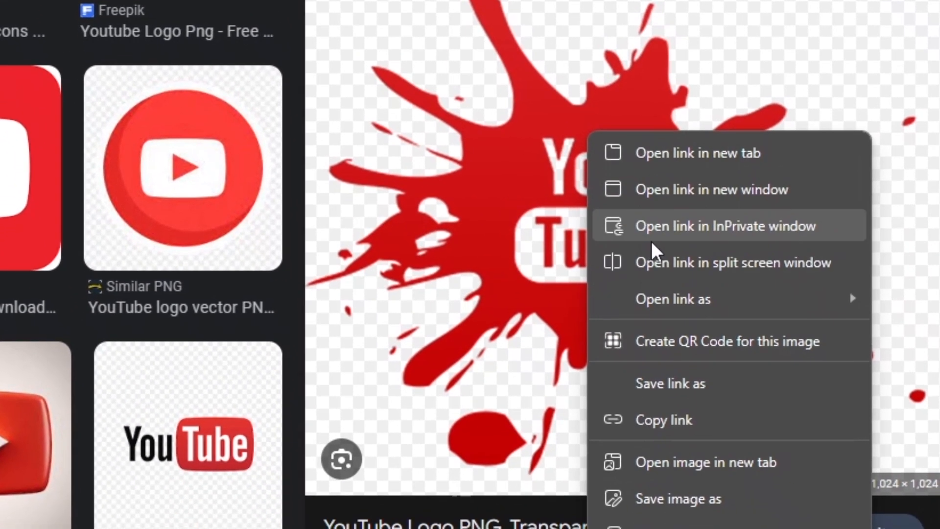
pyautogui.click(679, 507)
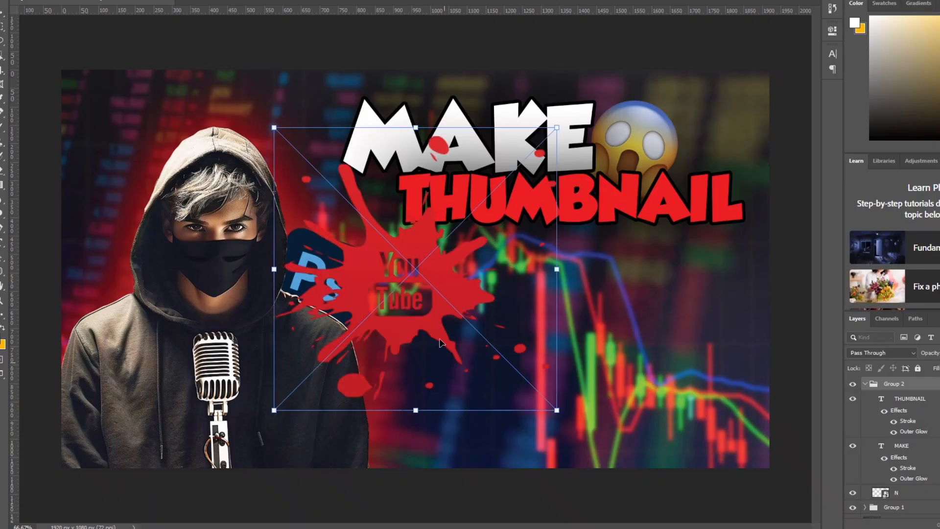
# Back in Photoshop, place the splash YouTube logo below the word THUMBNAIL over the chart, rotated slightly clockwise
pyautogui.moveTo(409, 271); pyautogui.dragTo(602, 337)
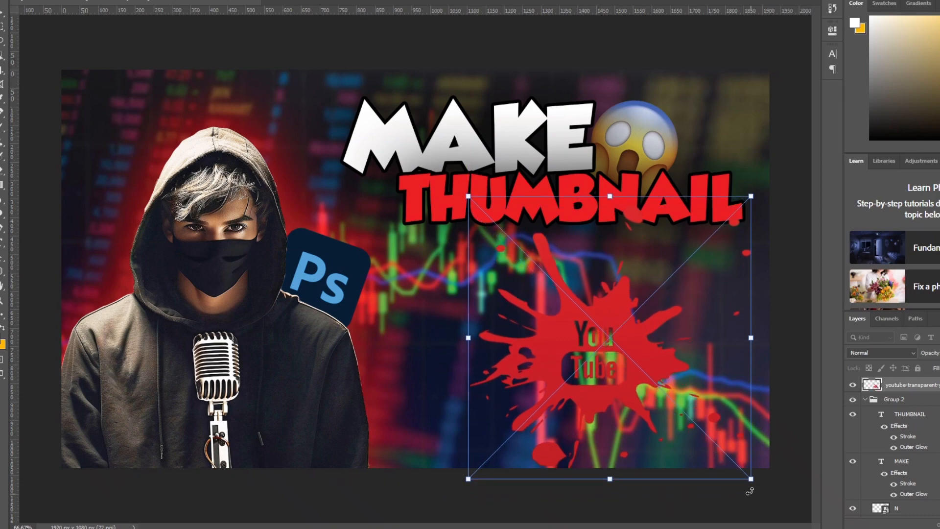
pyautogui.moveTo(790, 187); pyautogui.dragTo(768, 297)
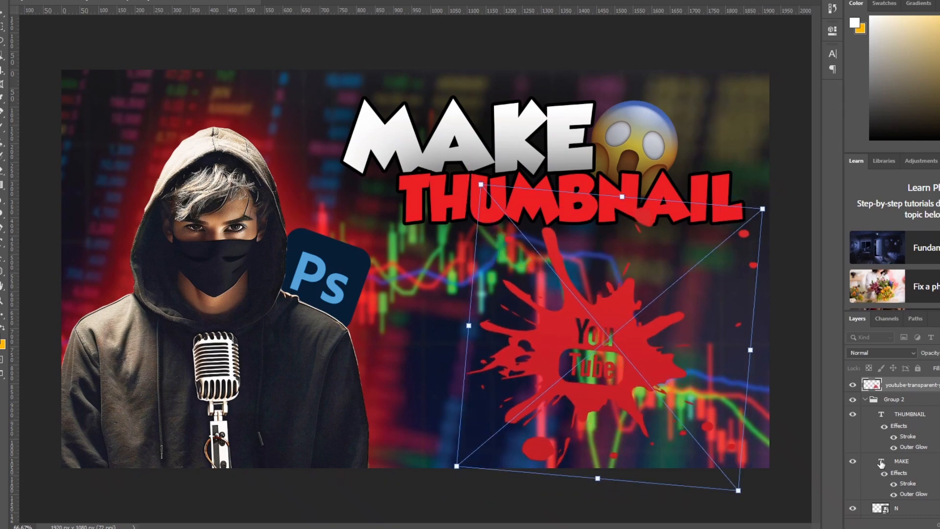
pyautogui.press('Return')
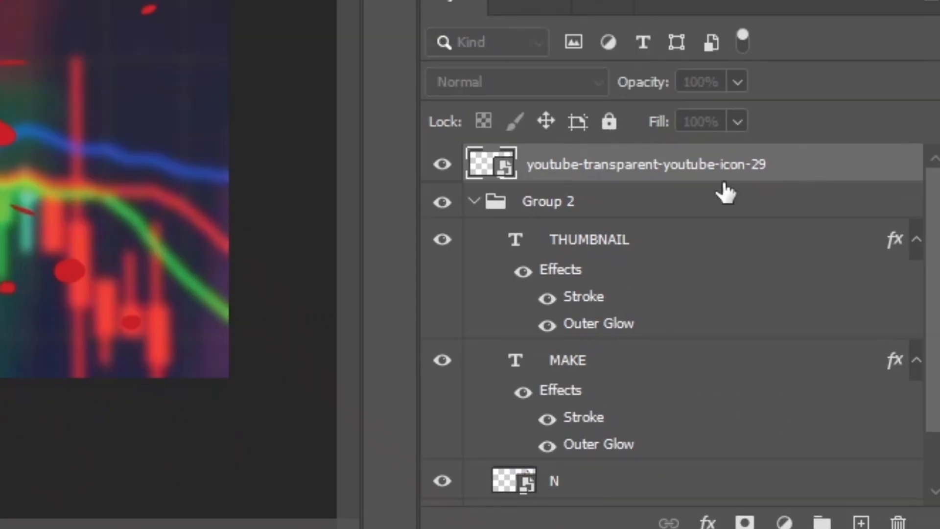
# Add a 2 px outside stroke in black, 000000, to the YouTube logo layer
pyautogui.doubleClick(724, 184)
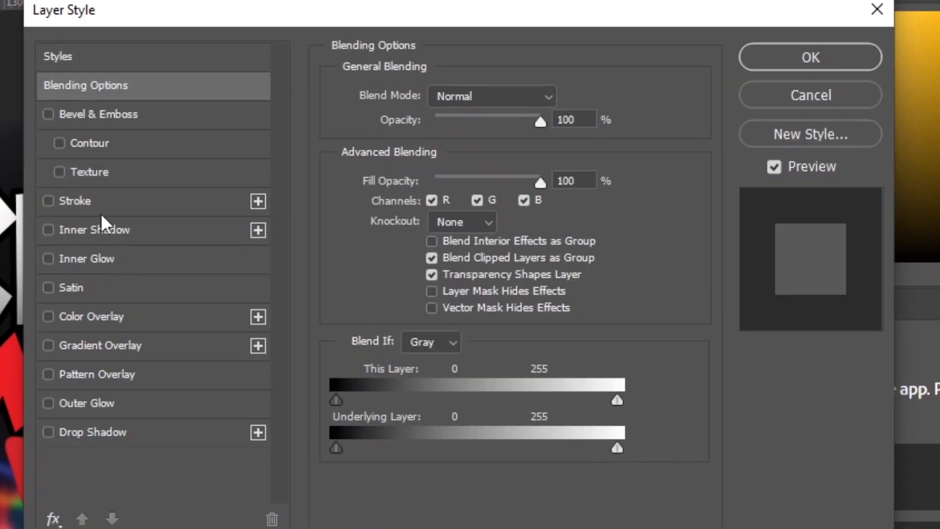
pyautogui.click(79, 201)
pyautogui.write('2')
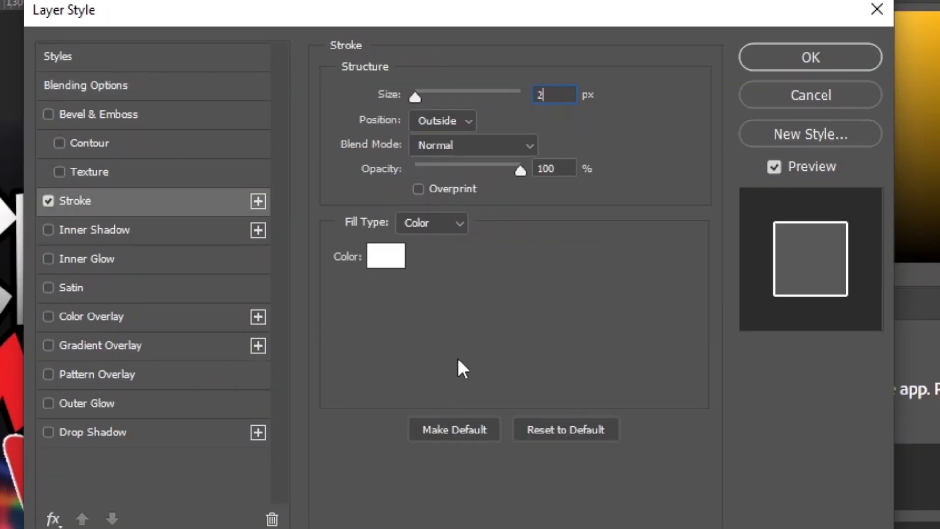
pyautogui.click(373, 263)
pyautogui.moveTo(418, 245)
pyautogui.mouseDown()
pyautogui.moveTo(405, 296)
pyautogui.moveTo(289, 508)
pyautogui.mouseUp()
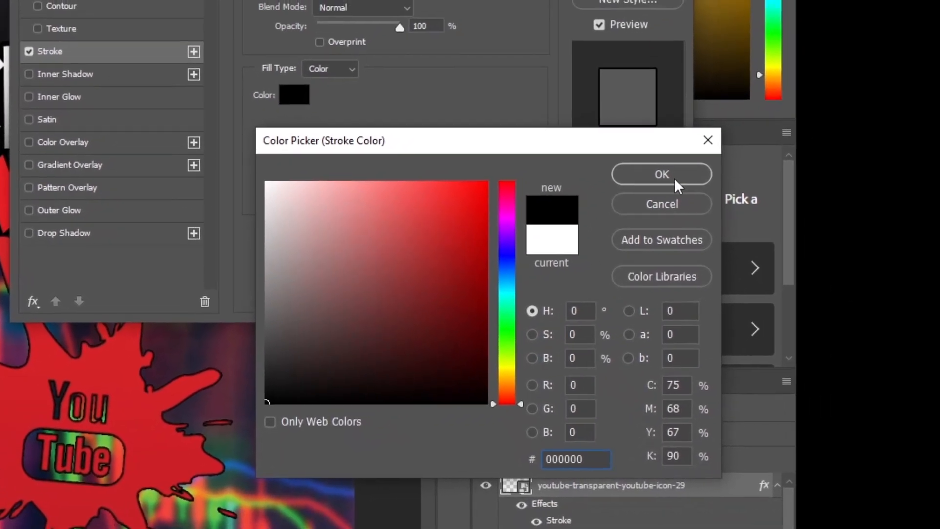
pyautogui.click(725, 144)
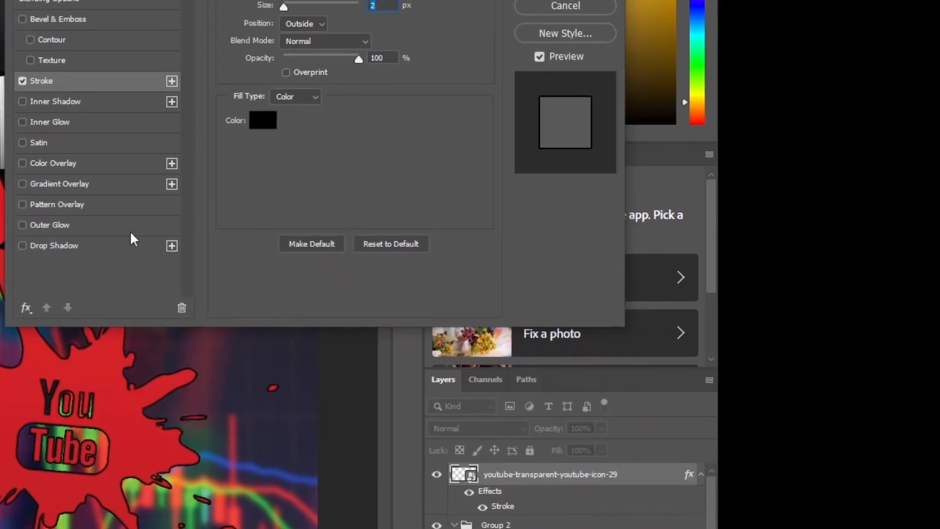
# Add a black outer glow at 75% opacity, 14% spread and 200 px size to the YouTube logo, and nudge the logo slightly toward the avatar
pyautogui.click(60, 226)
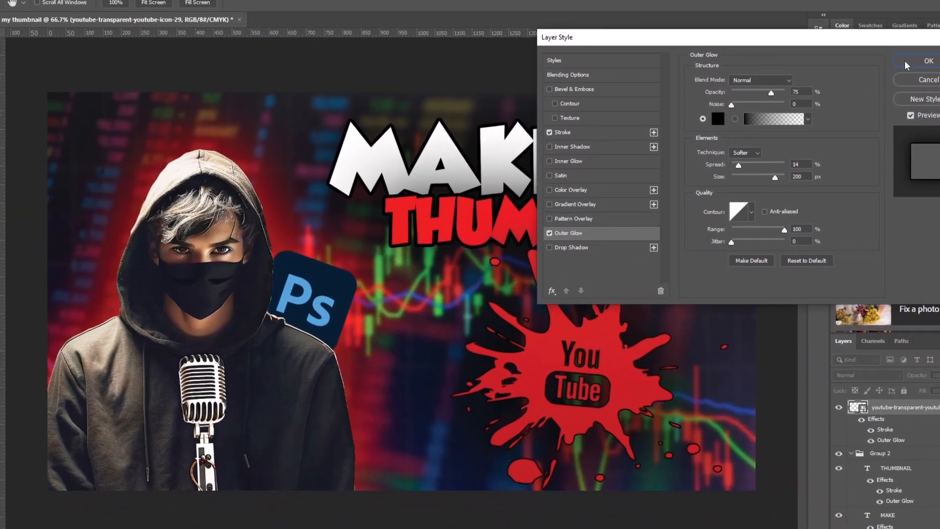
pyautogui.click(685, 157)
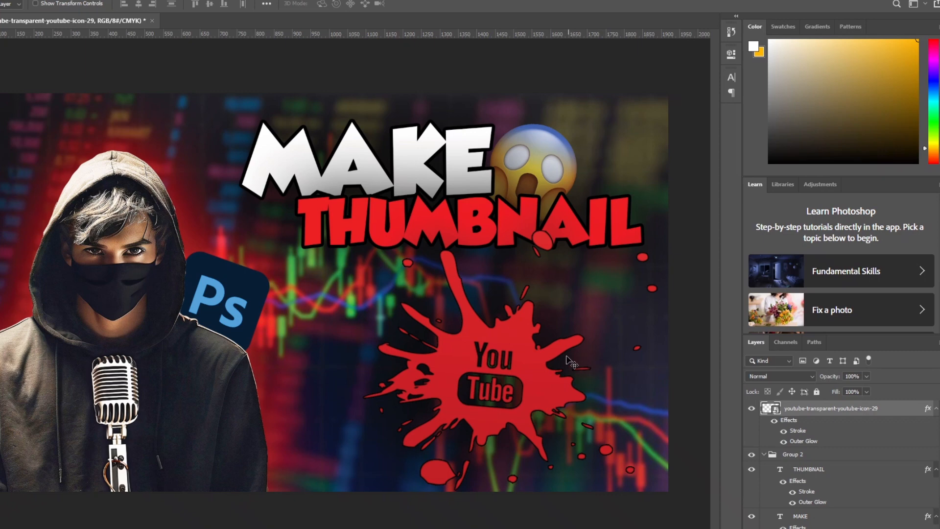
pyautogui.moveTo(510, 354); pyautogui.dragTo(496, 361)
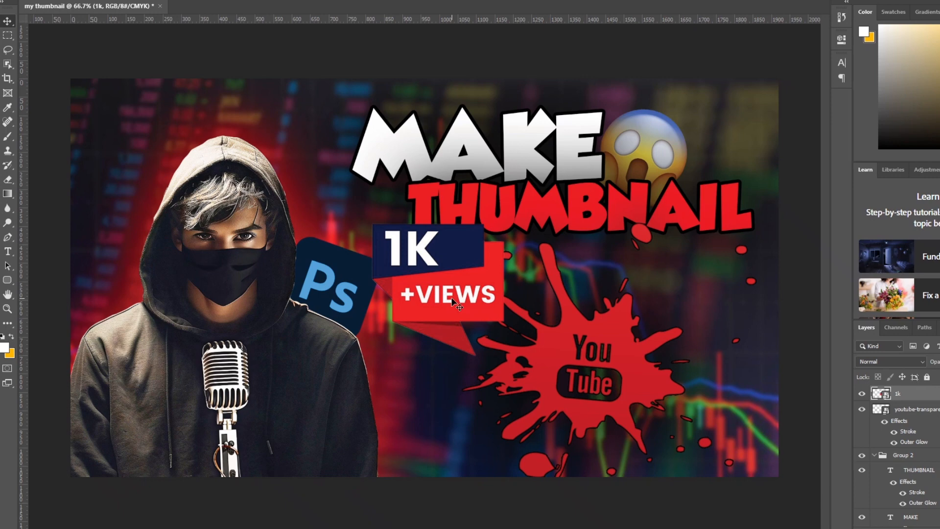
# Shrink the 1K +VIEWS badge to about 70%, tilt it slightly clockwise and move it beside the YouTube logo near the canvas's right edge
pyautogui.hotkey('ctrl', 't')
pyautogui.moveTo(502, 354); pyautogui.dragTo(467, 341)
pyautogui.moveTo(461, 273); pyautogui.dragTo(734, 318)
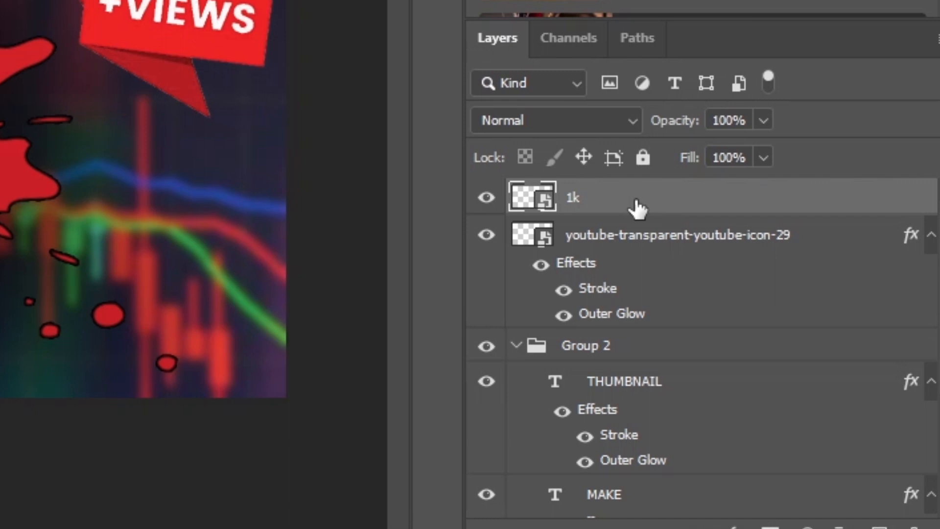
# Add a black outer glow at 75% opacity, 14% spread and 200 px size to the 1k badge layer
pyautogui.doubleClick(635, 205)
pyautogui.click(56, 399)
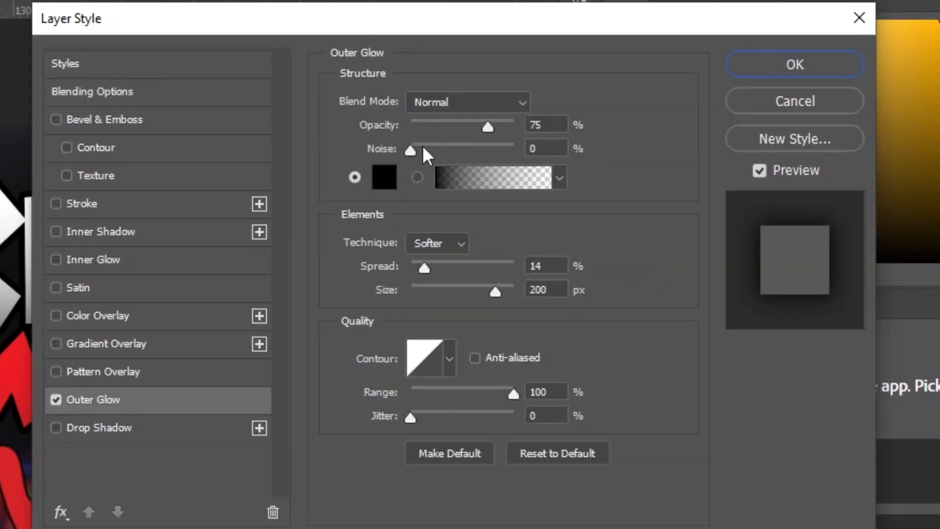
pyautogui.click(821, 70)
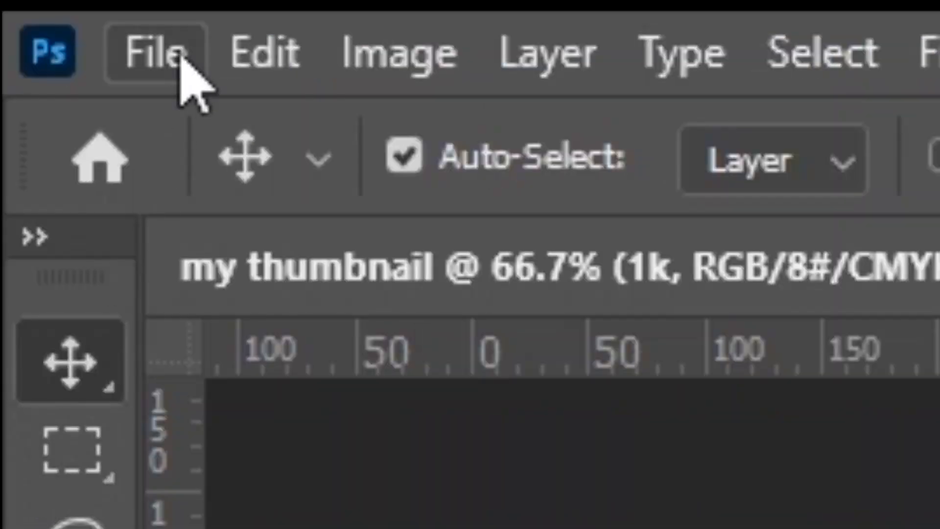
# Start exporting the finished thumbnail with the Export As command
pyautogui.click(179, 43)
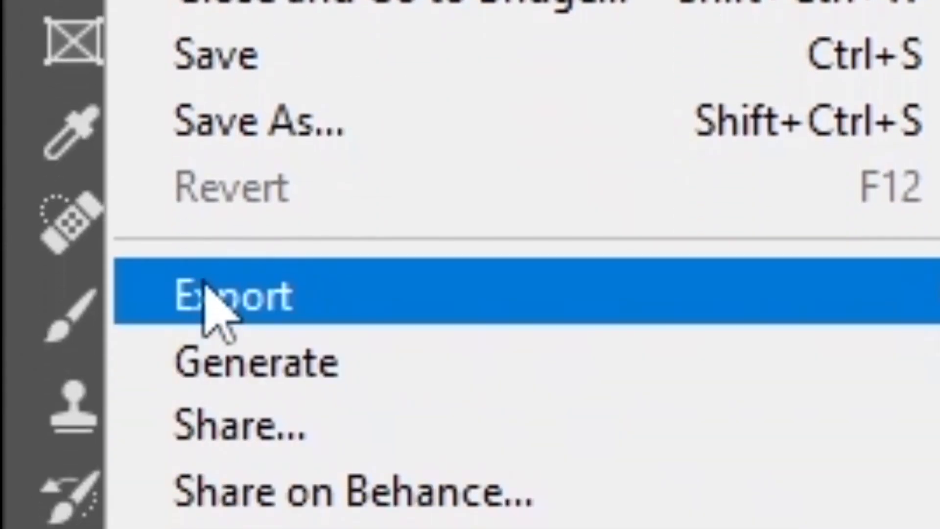
pyautogui.moveTo(711, 304)
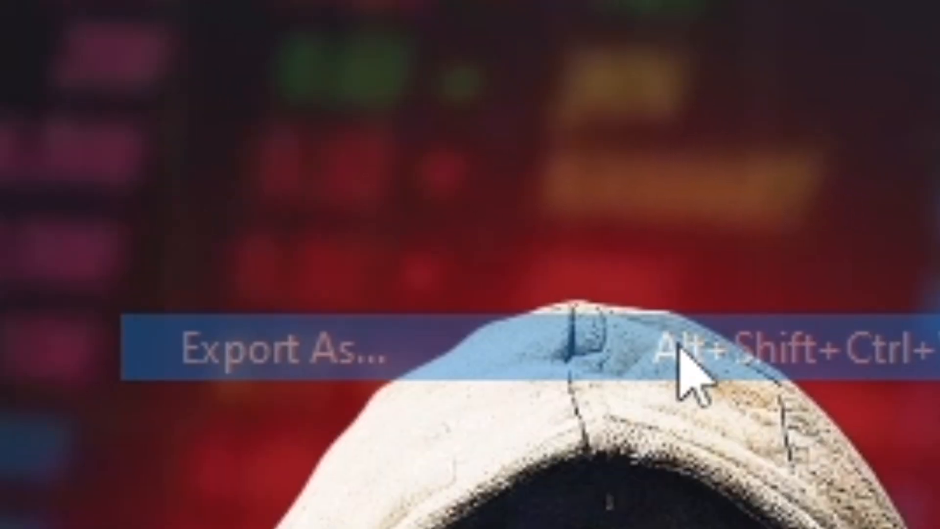
pyautogui.click(745, 361)
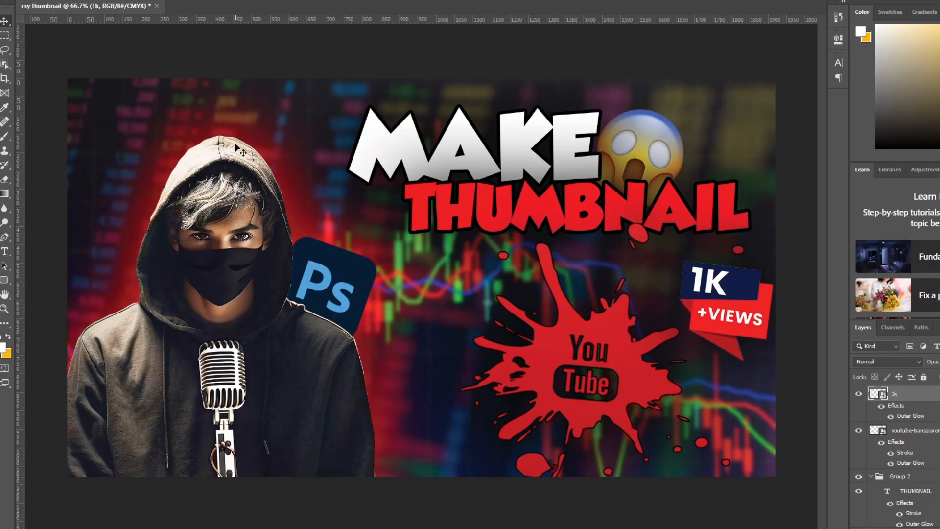